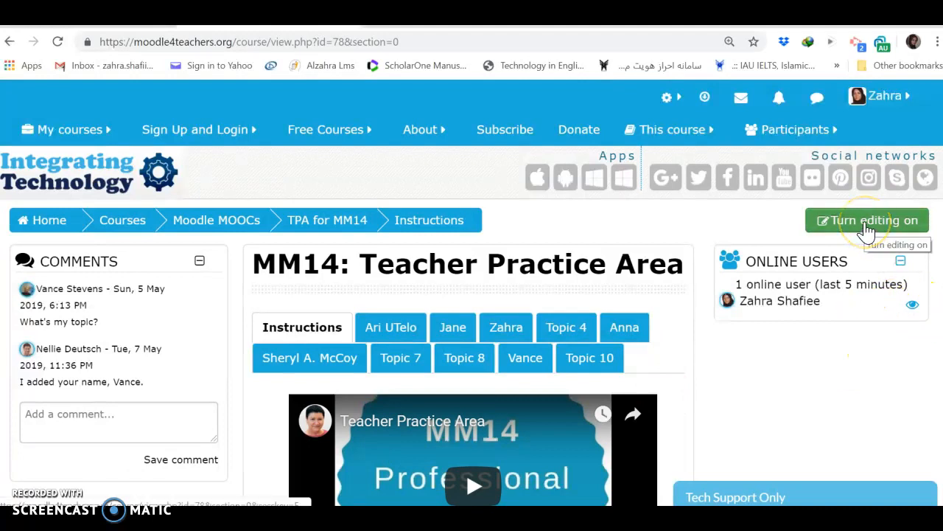
# Turn on editing for the MM14 Teacher Practice Area course and open the teacher's own topic section.
pyautogui.click(867, 230)
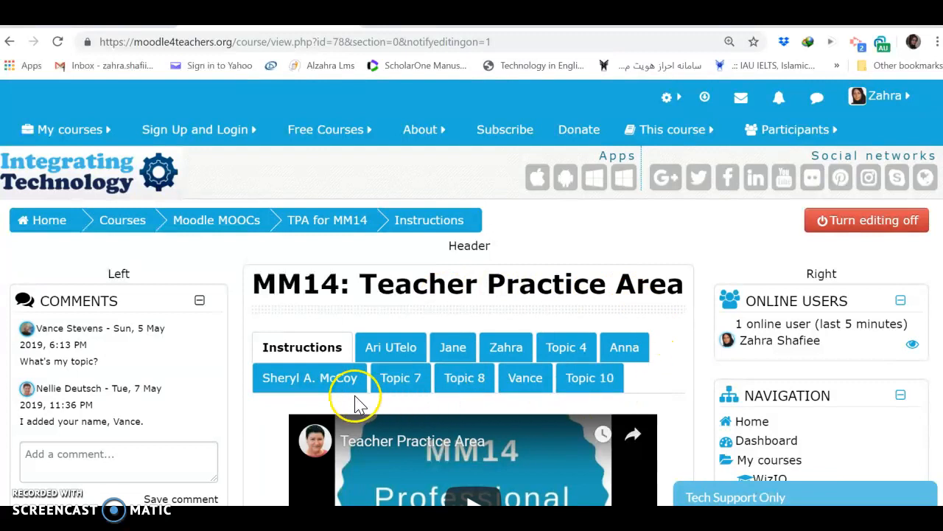
pyautogui.click(507, 352)
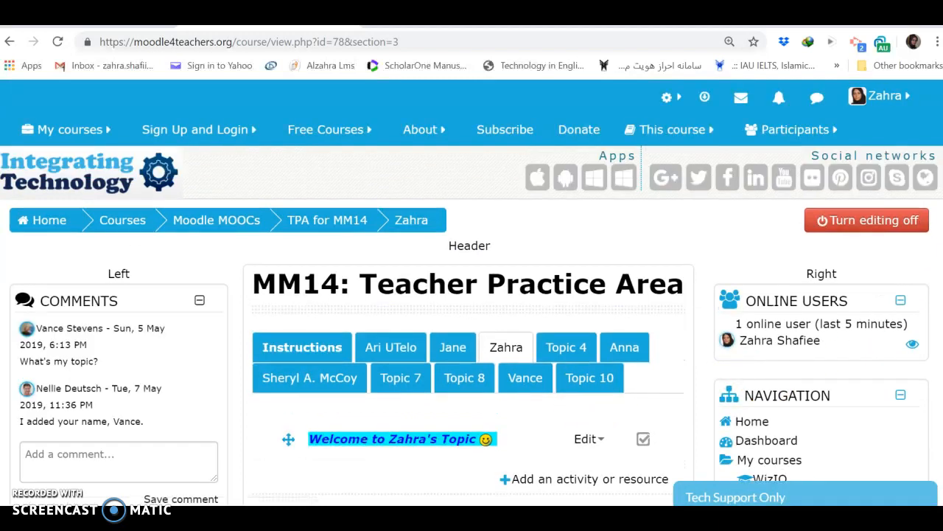
pyautogui.scroll(-3, 472, 326)
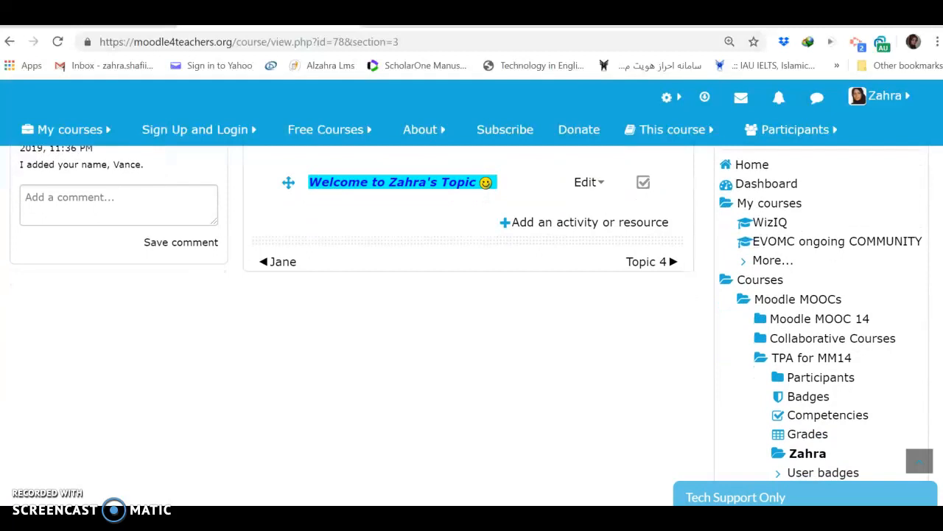
# Start adding a Label resource to the teacher's own topic section.
pyautogui.click(601, 217)
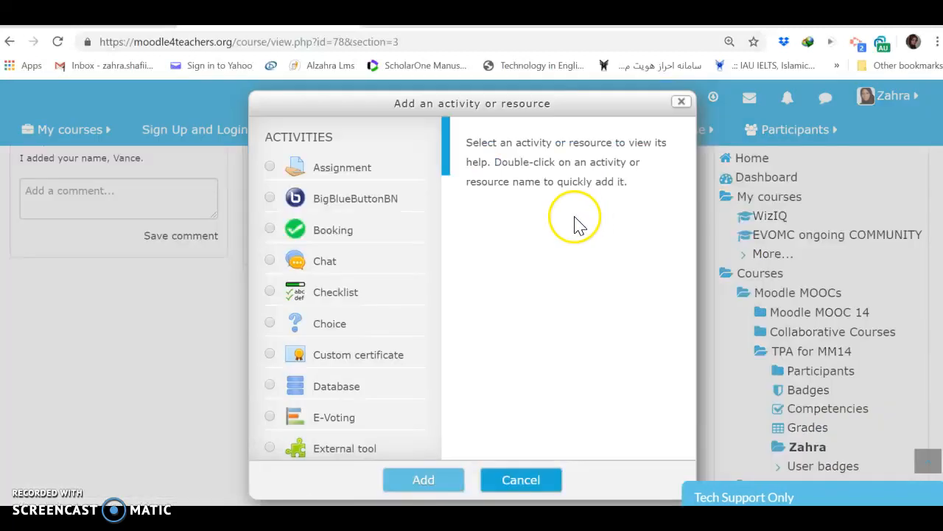
pyautogui.click(682, 107)
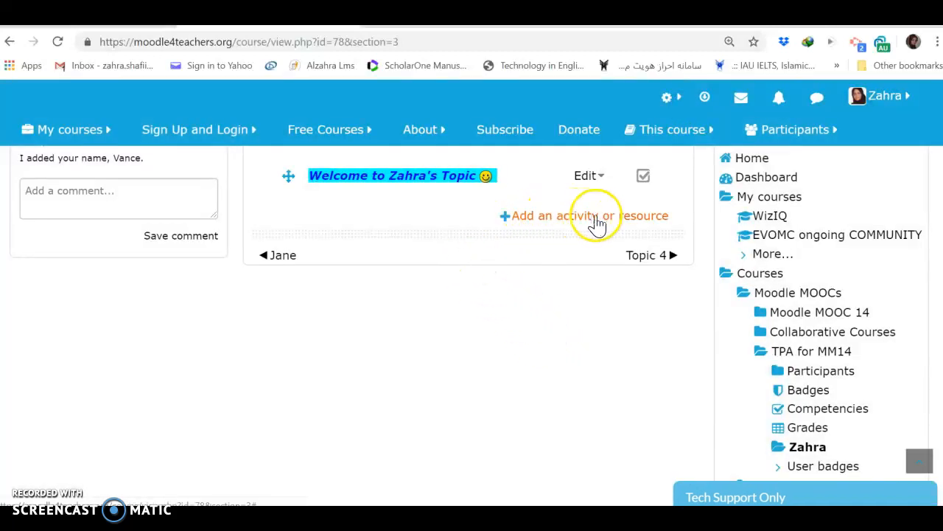
pyautogui.click(638, 221)
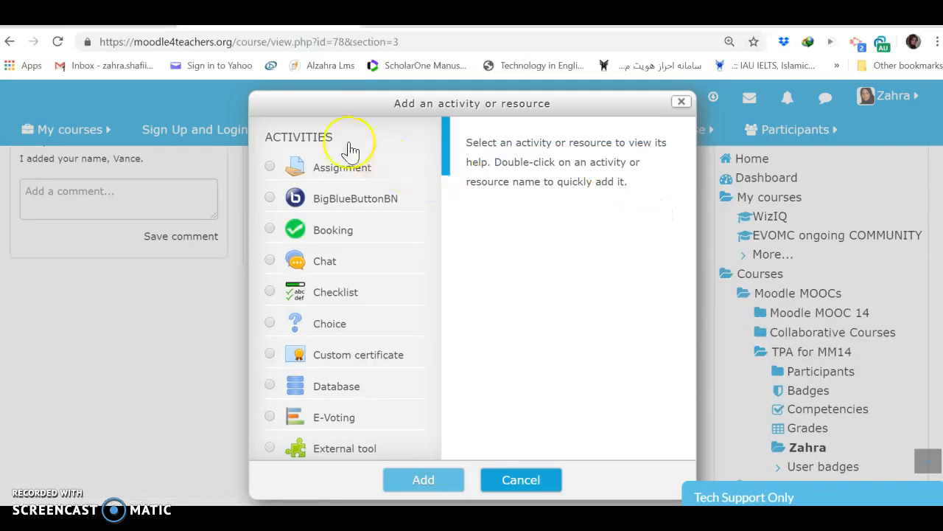
pyautogui.moveTo(448, 148); pyautogui.dragTo(429, 430)
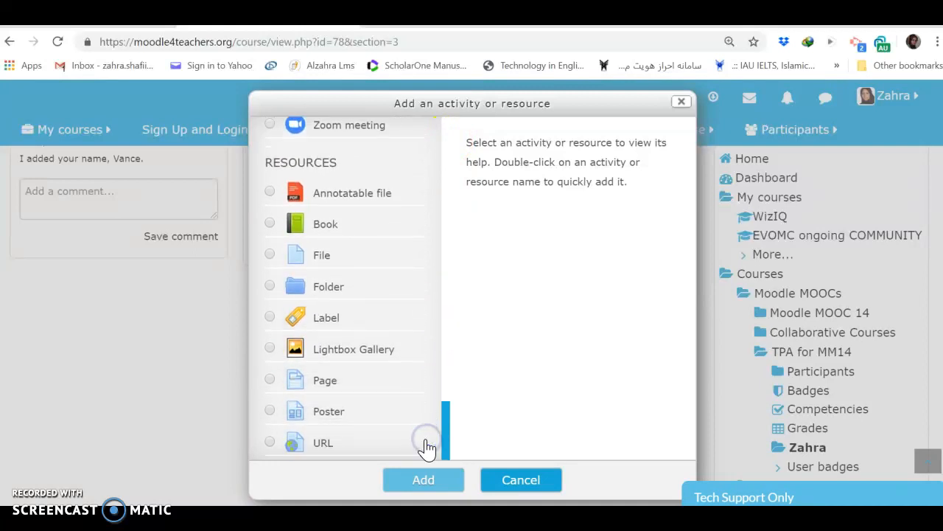
pyautogui.click(363, 193)
pyautogui.click(326, 320)
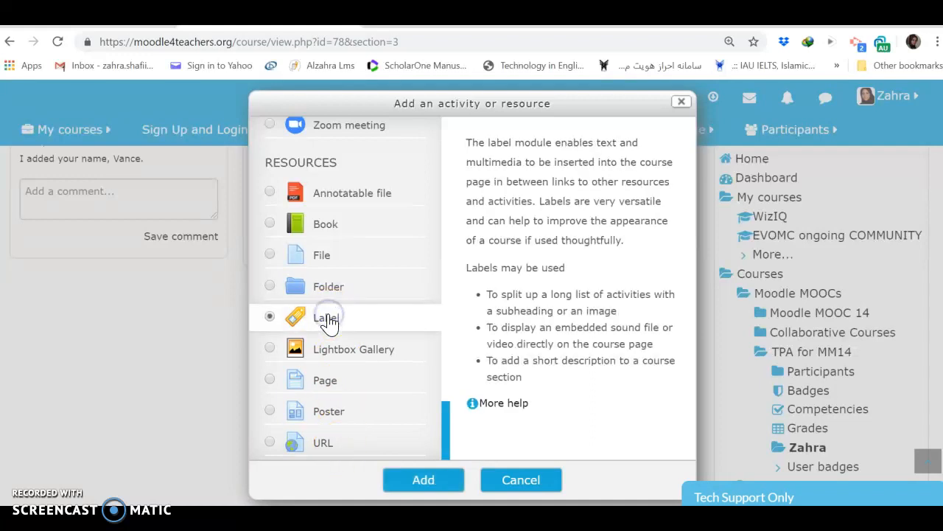
pyautogui.click(414, 483)
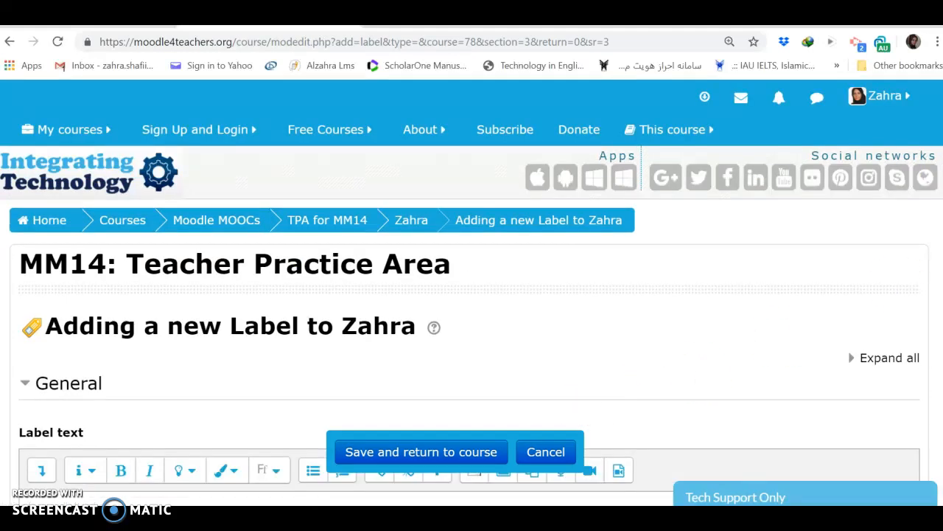
# Show the additional formatting tools of the label text editor and enter "Welcome!" as the label text.
pyautogui.scroll(-3, 472, 331)
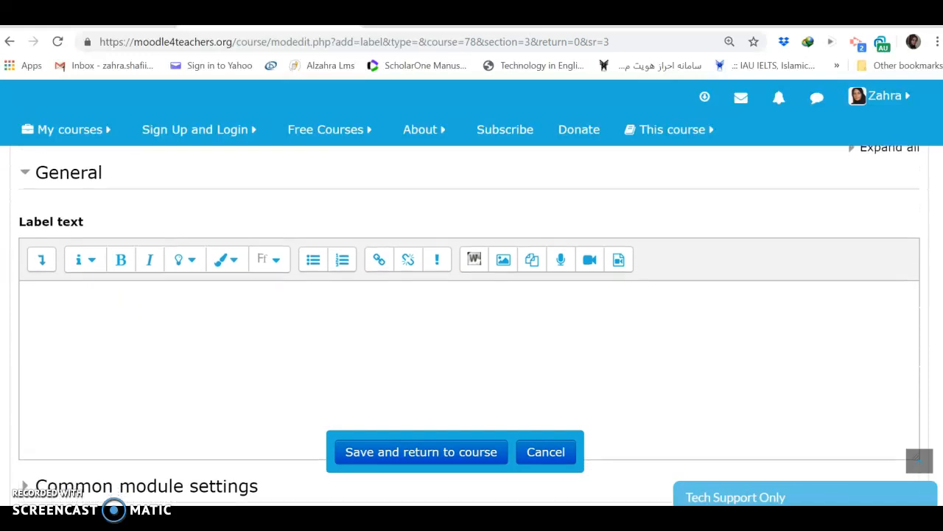
pyautogui.scroll(-1, 471, 331)
pyautogui.click(77, 293)
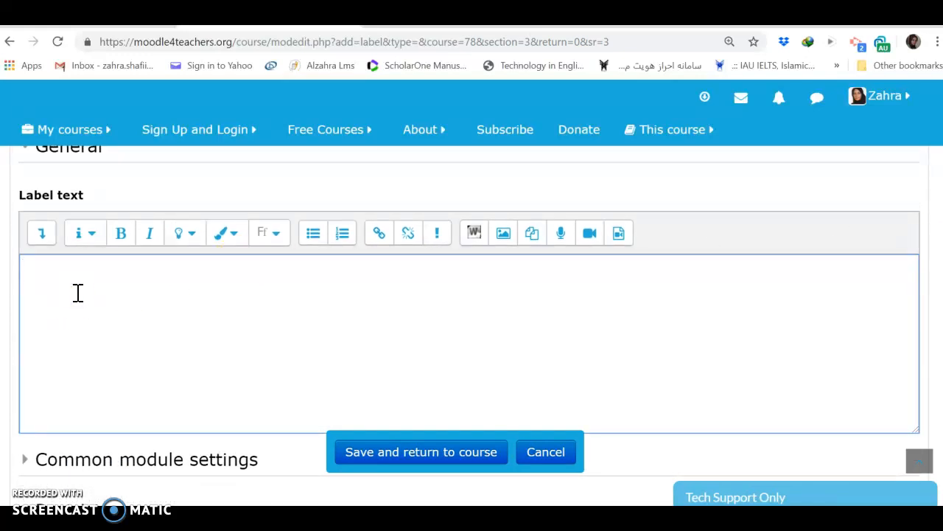
pyautogui.click(40, 234)
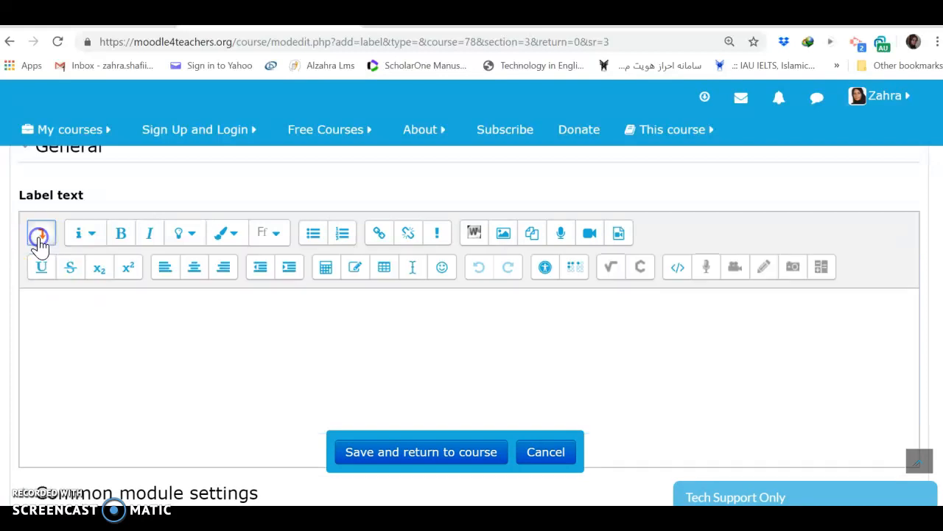
pyautogui.click(54, 331)
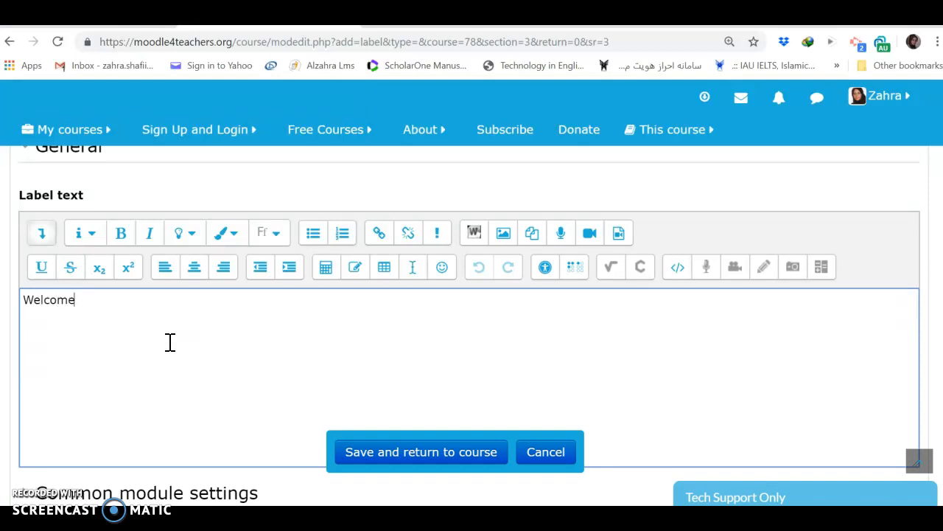
# Format "Welcome!" with red font on a blue background and save the label, returning to the course.
pyautogui.tripleClick(47, 308)
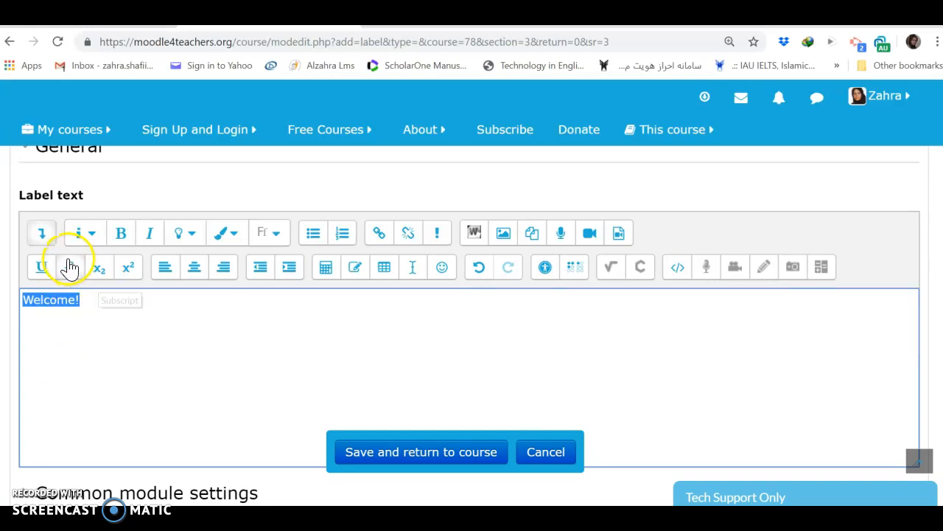
pyautogui.click(230, 240)
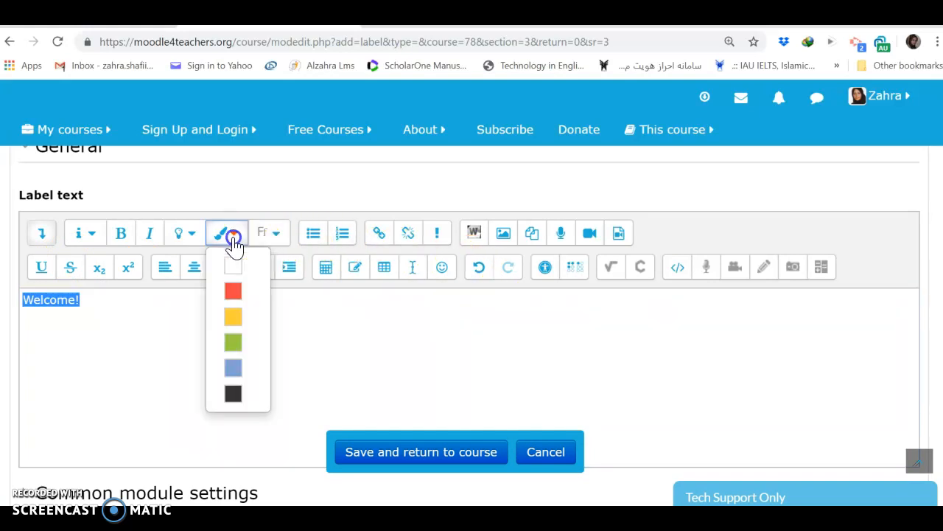
pyautogui.click(230, 367)
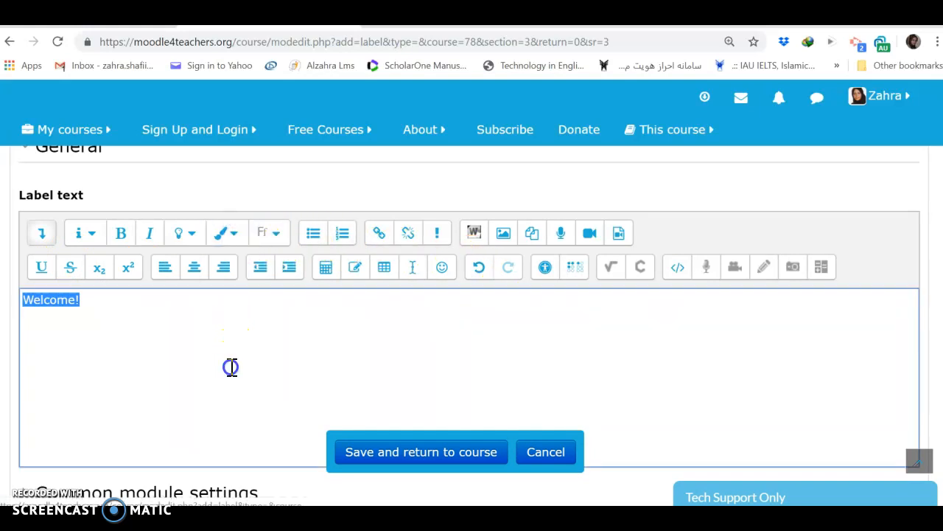
pyautogui.click(196, 241)
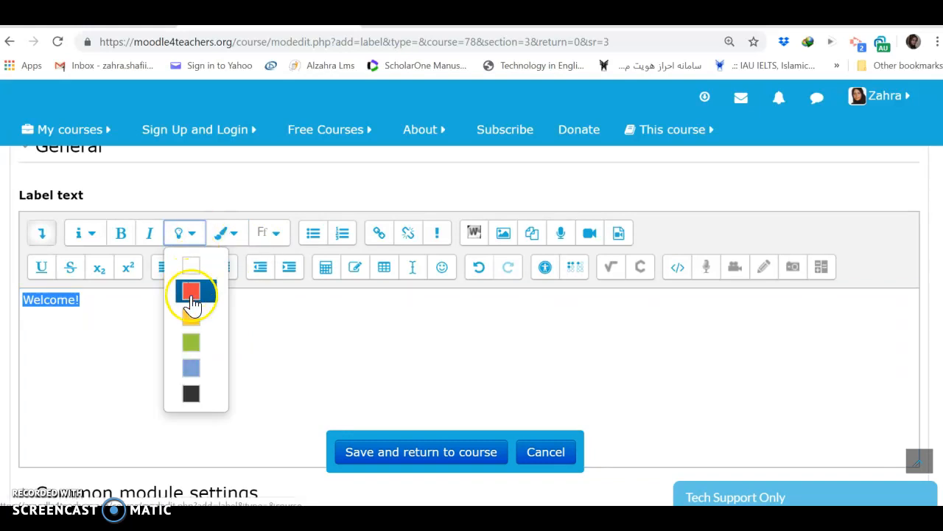
pyautogui.click(192, 367)
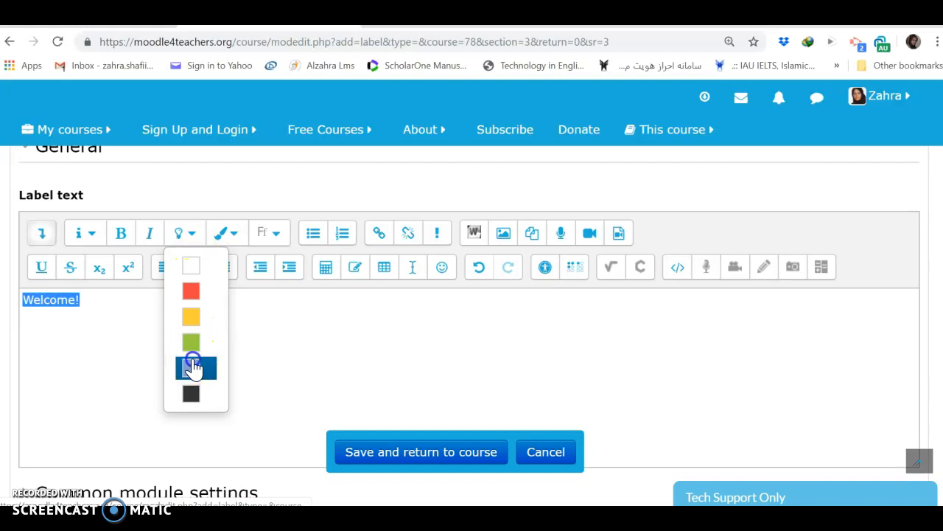
pyautogui.click(238, 235)
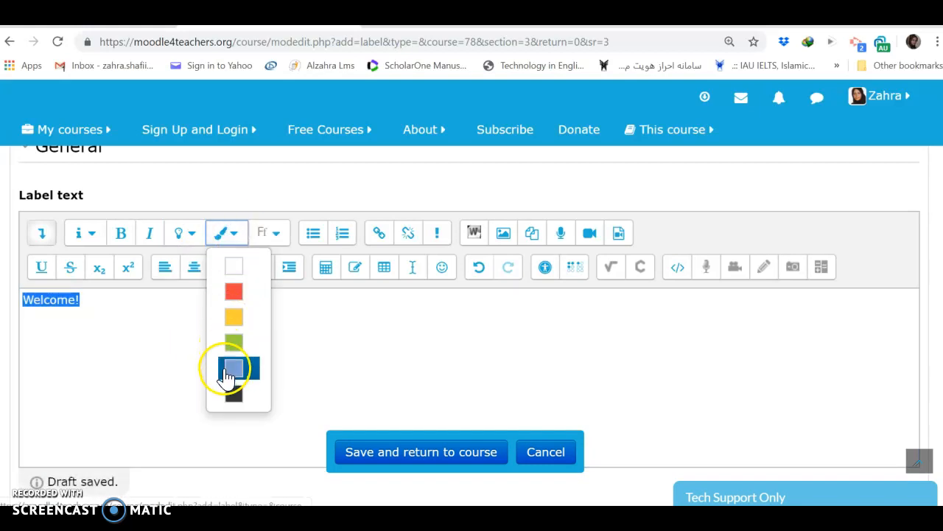
pyautogui.click(234, 296)
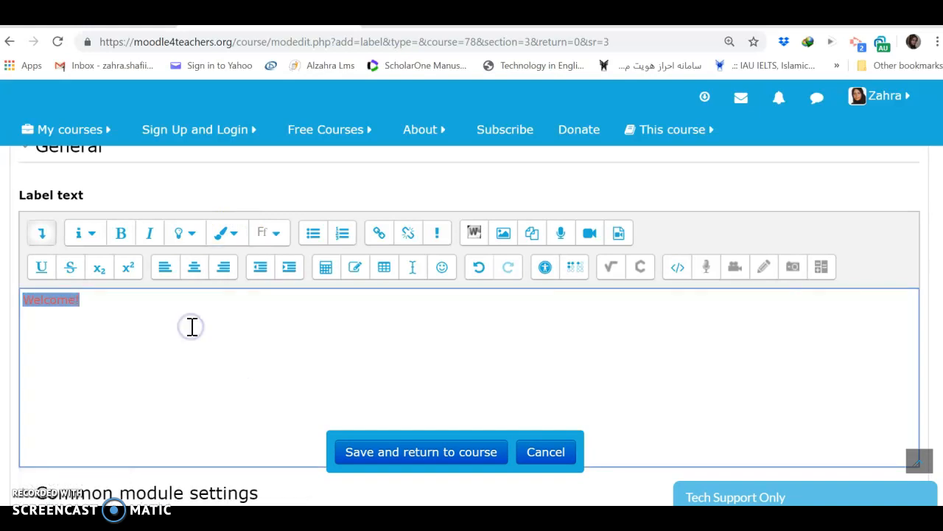
pyautogui.click(385, 453)
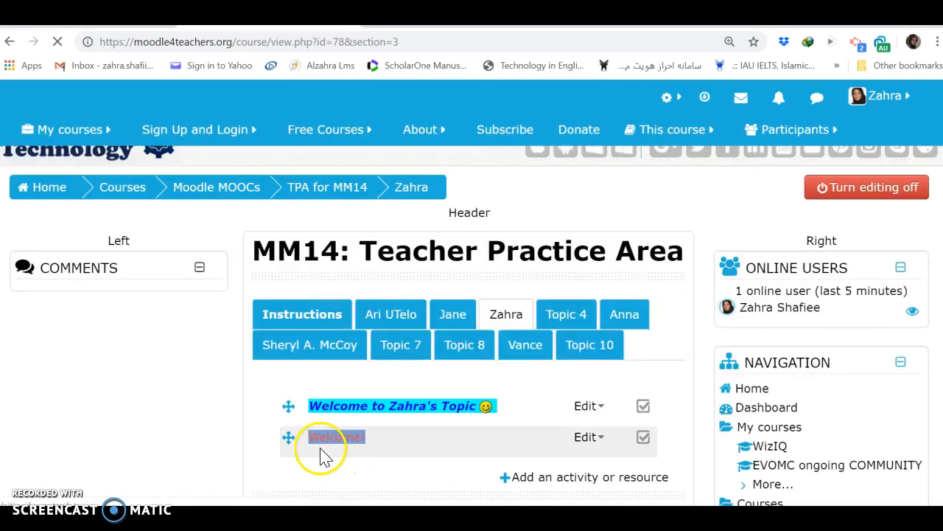
# Delete the newly added "Welcome!" label from the topic.
pyautogui.scroll(-2, 353, 470)
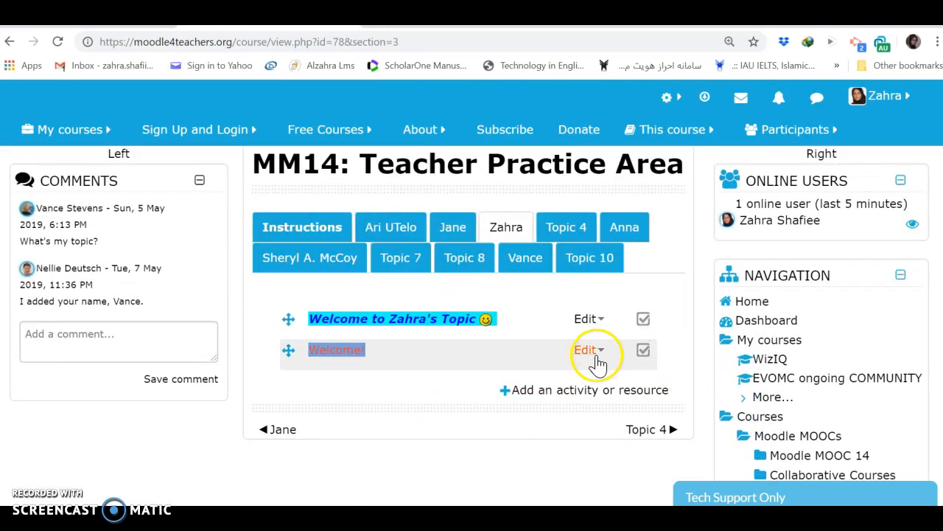
pyautogui.click(590, 351)
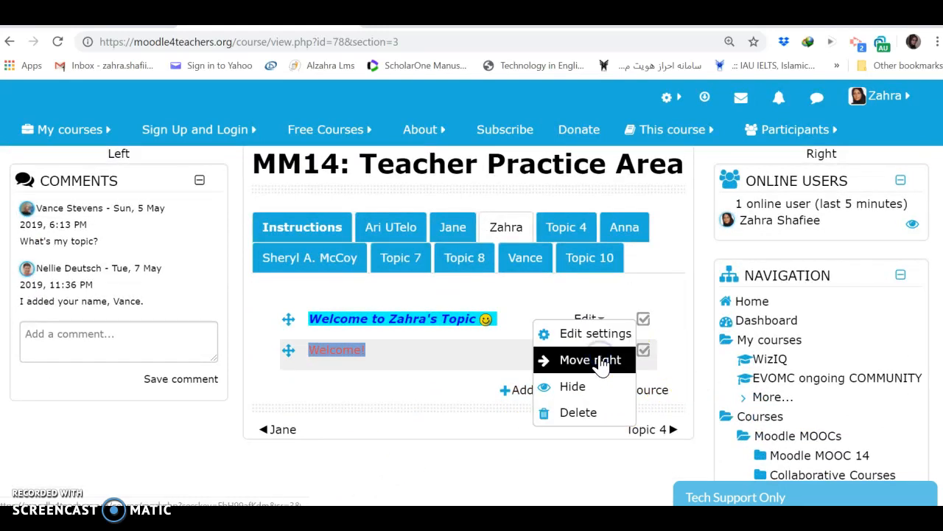
pyautogui.click(596, 338)
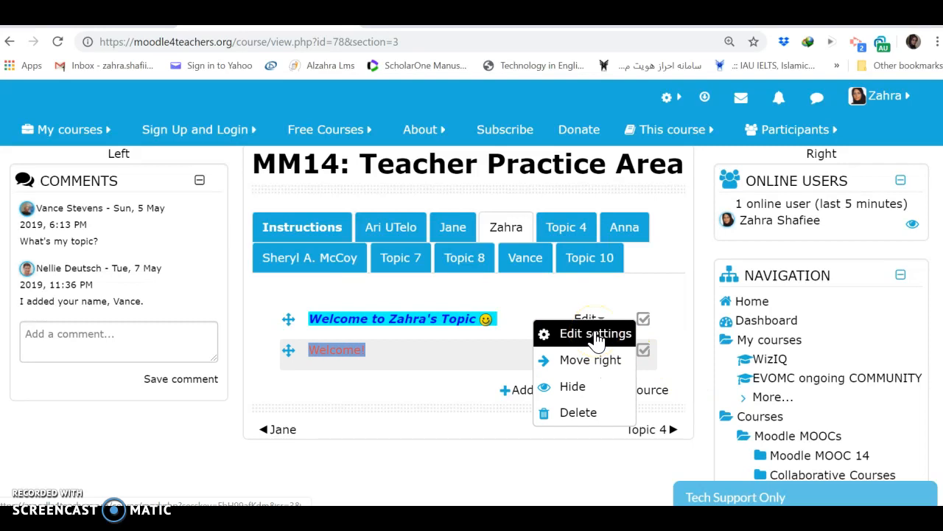
pyautogui.click(595, 367)
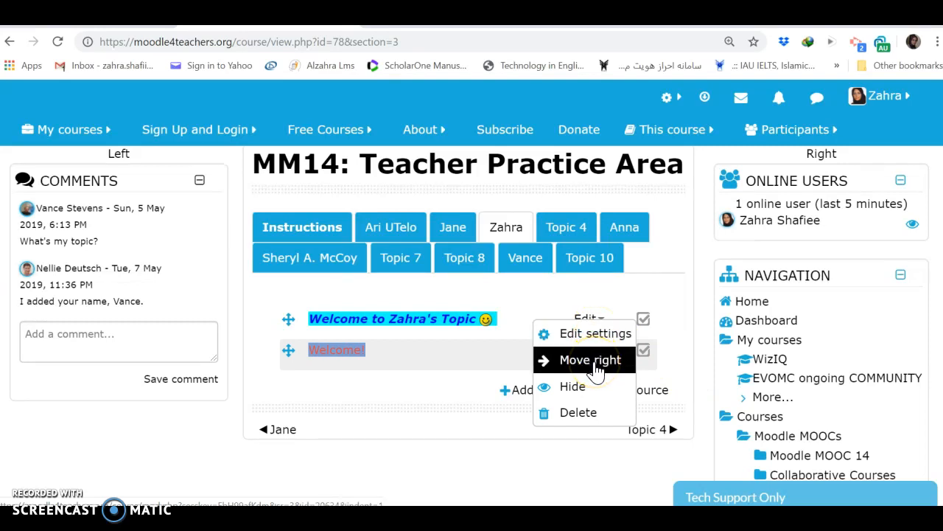
pyautogui.click(582, 420)
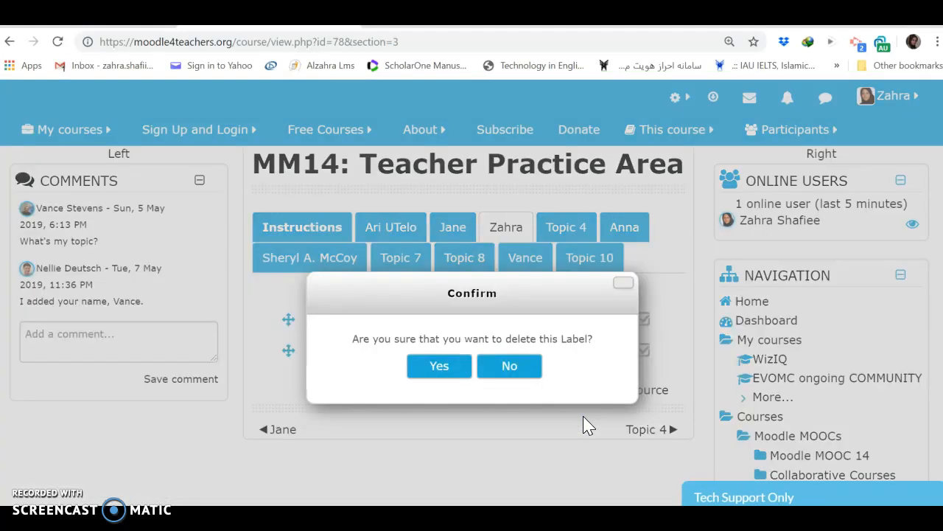
pyautogui.click(445, 370)
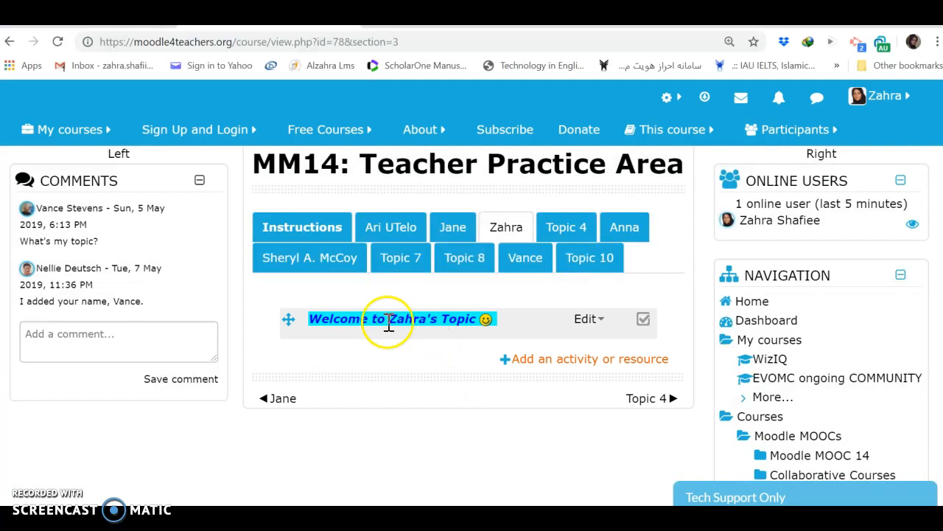
# Add a new Folder resource to the topic and name it "Articles".
pyautogui.click(547, 364)
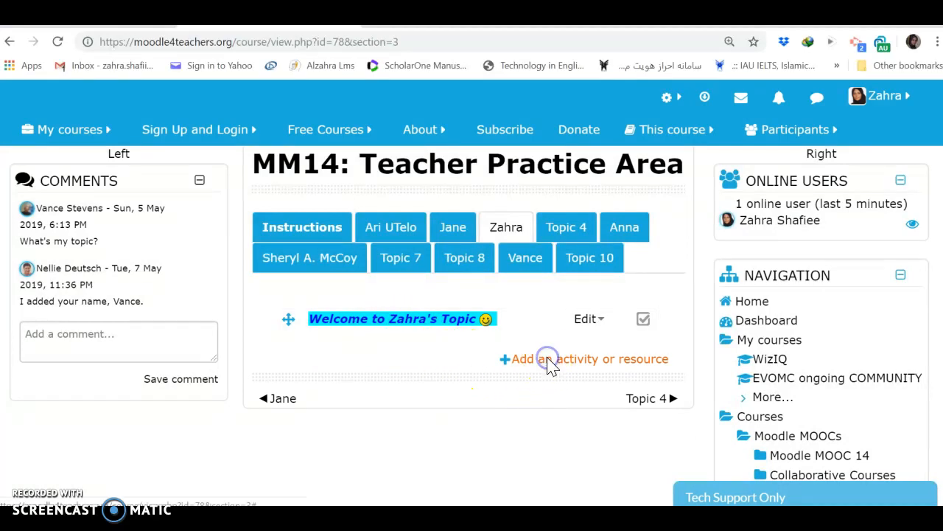
pyautogui.moveTo(452, 157); pyautogui.dragTo(435, 457)
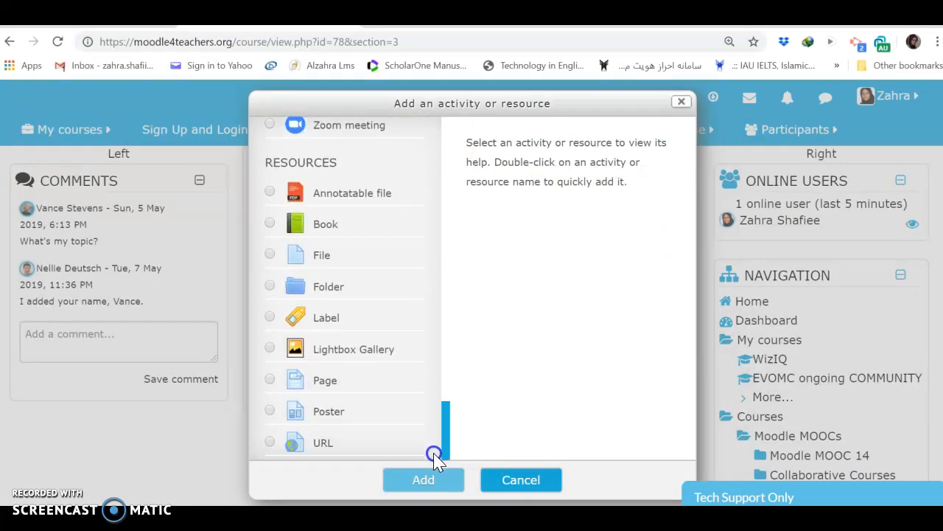
pyautogui.click(330, 292)
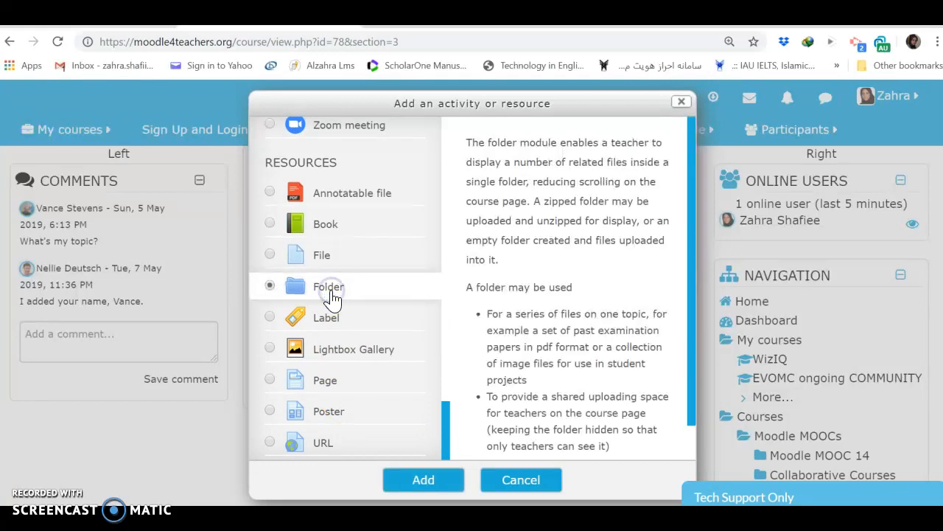
pyautogui.click(413, 478)
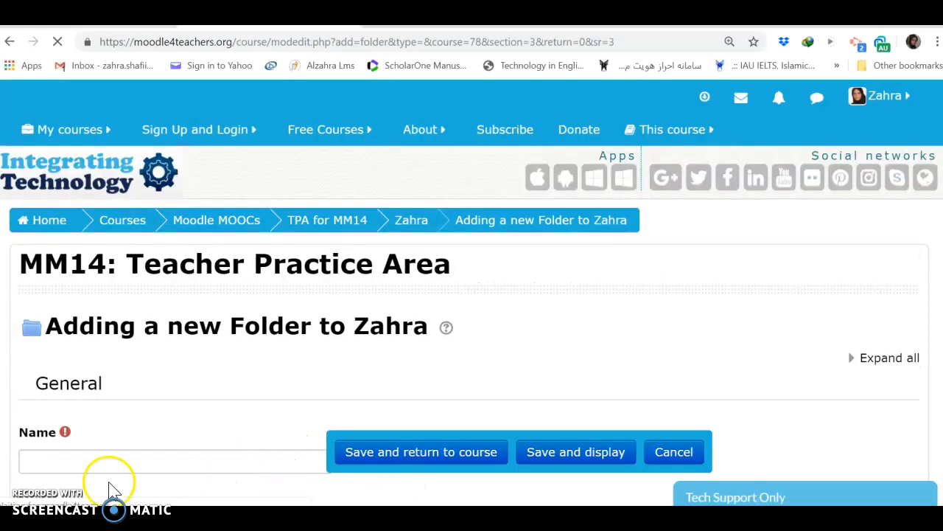
pyautogui.click(81, 460)
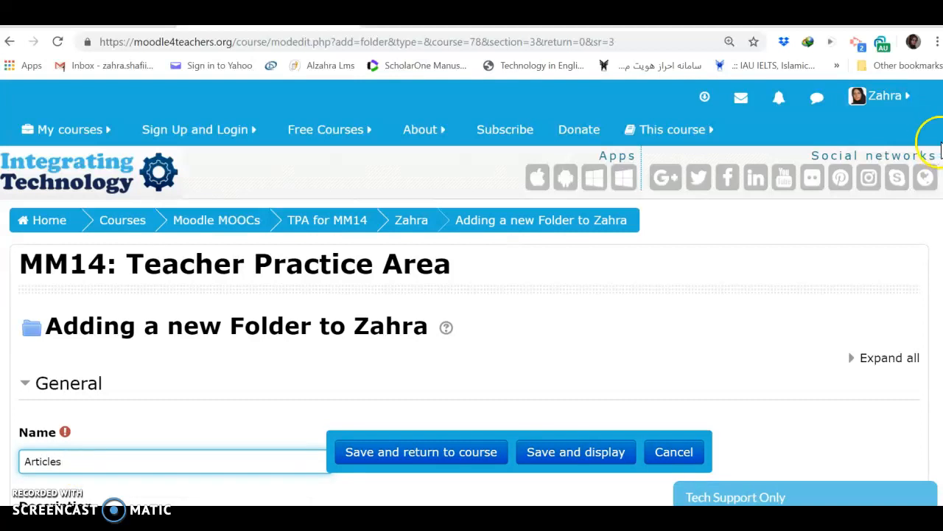
# Review the description and content settings of the new Articles folder, and save it with return to the course.
pyautogui.scroll(-4, 471, 294)
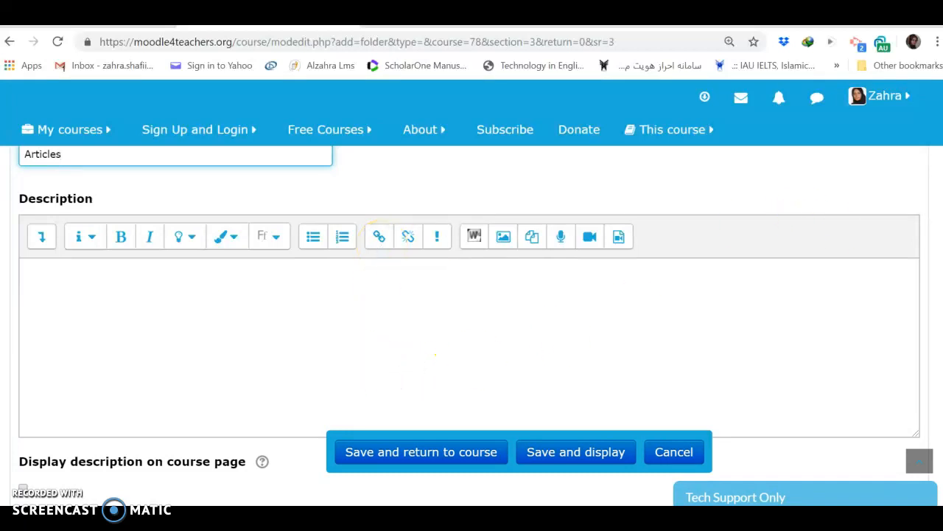
pyautogui.scroll(-4, 435, 355)
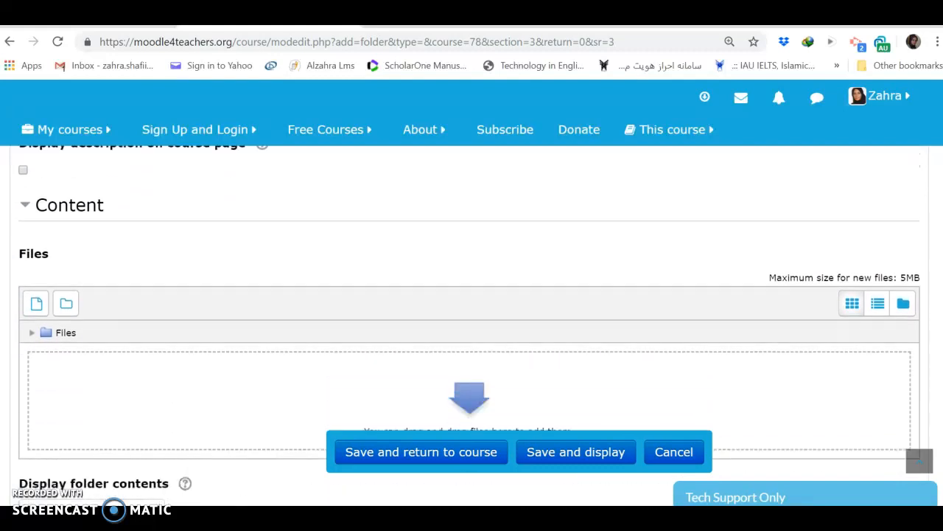
pyautogui.scroll(-1, 470, 331)
pyautogui.scroll(1, 469, 331)
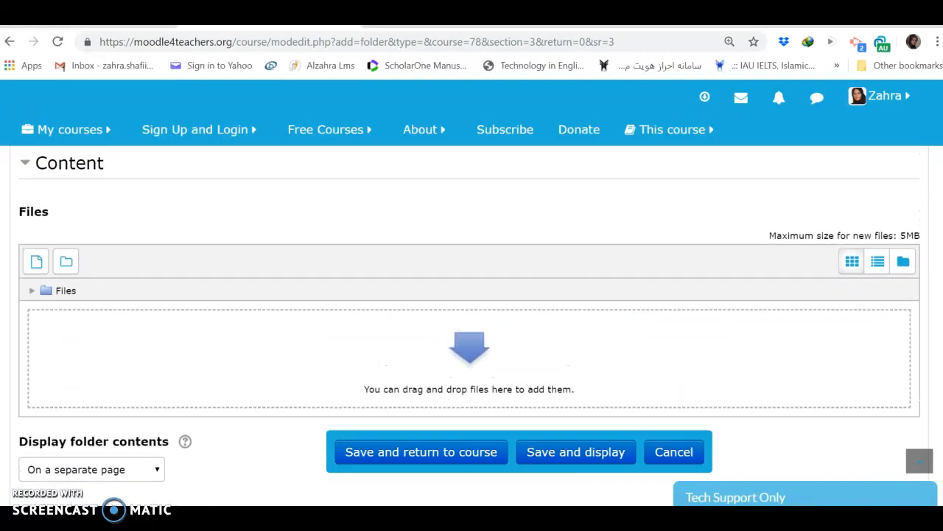
pyautogui.scroll(1, 470, 358)
pyautogui.click(469, 452)
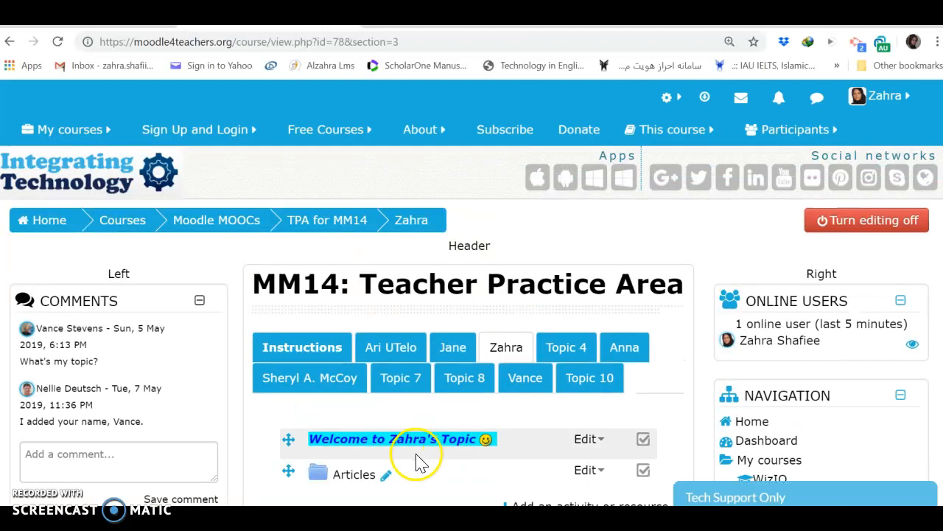
# Edit the settings of the Articles folder and create a subfolder named "1" in its files area.
pyautogui.click(584, 472)
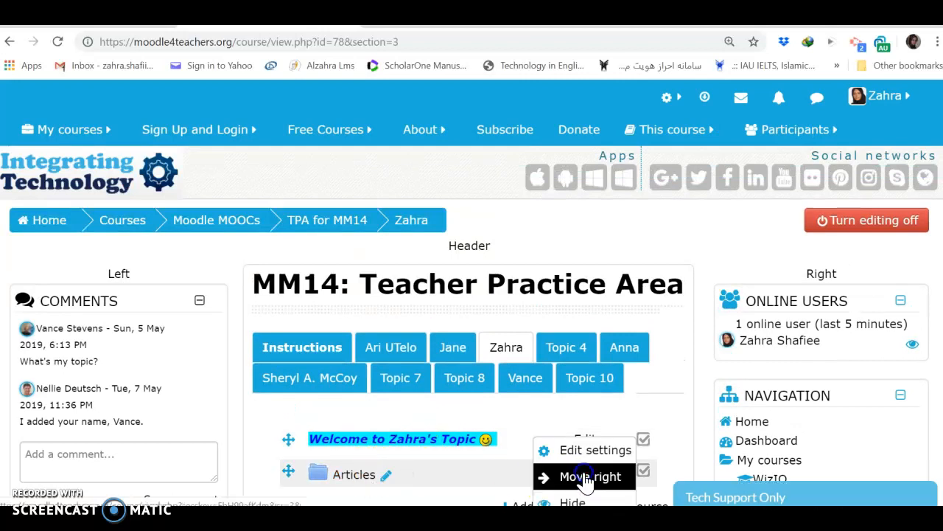
pyautogui.click(588, 449)
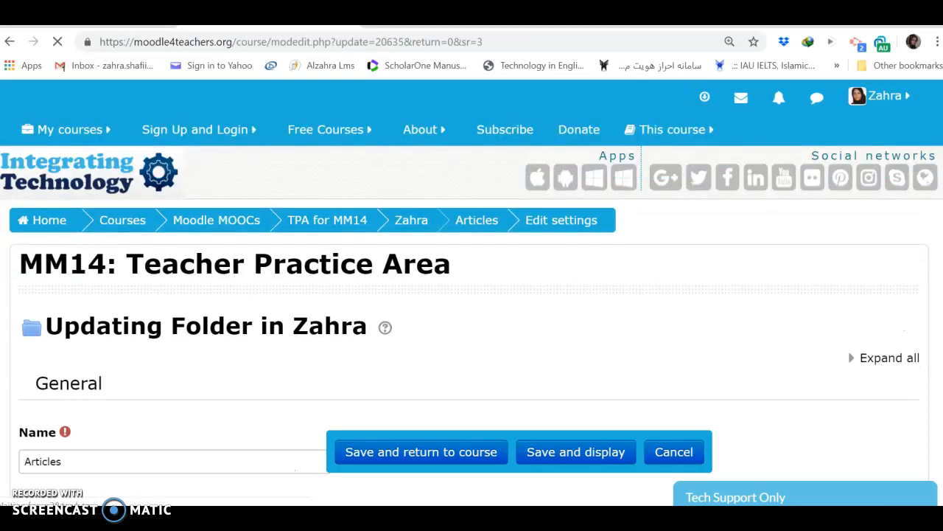
pyautogui.scroll(-7, 472, 325)
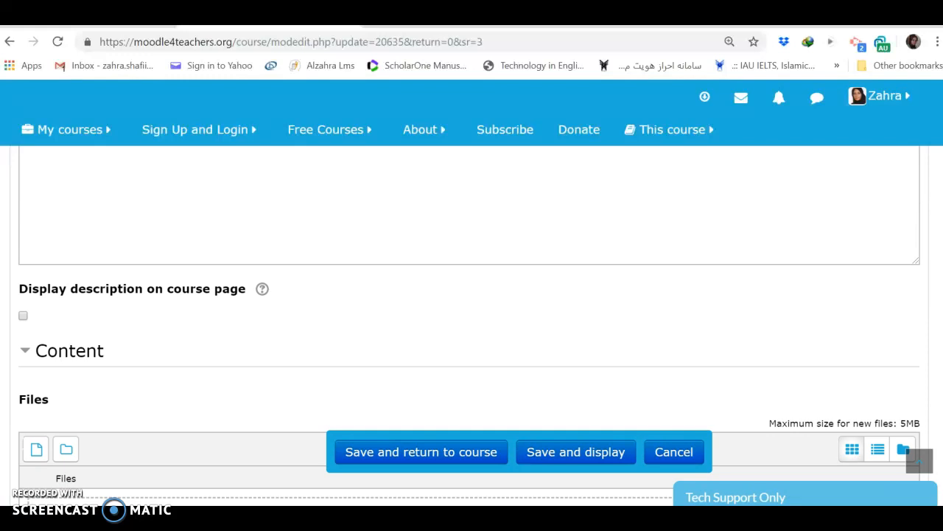
pyautogui.scroll(-3, 352, 263)
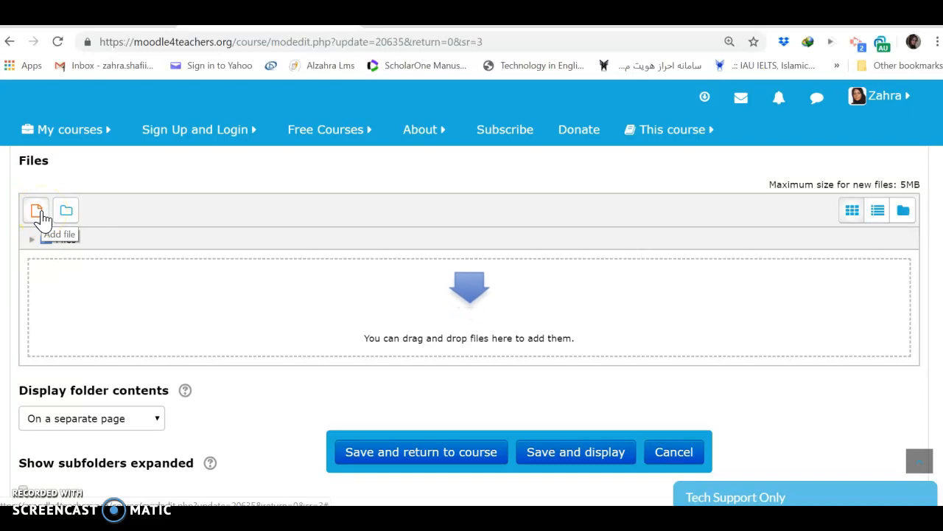
pyautogui.click(57, 215)
pyautogui.click(64, 214)
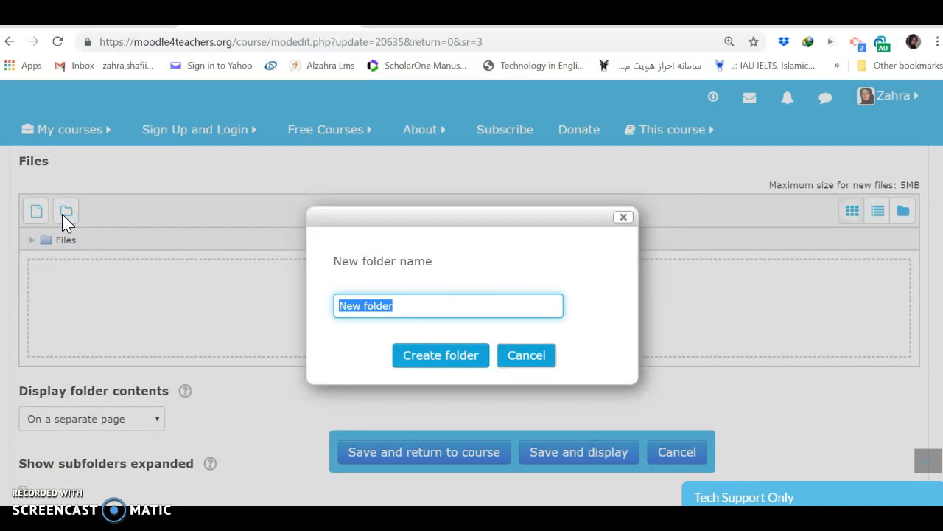
pyautogui.write('1')
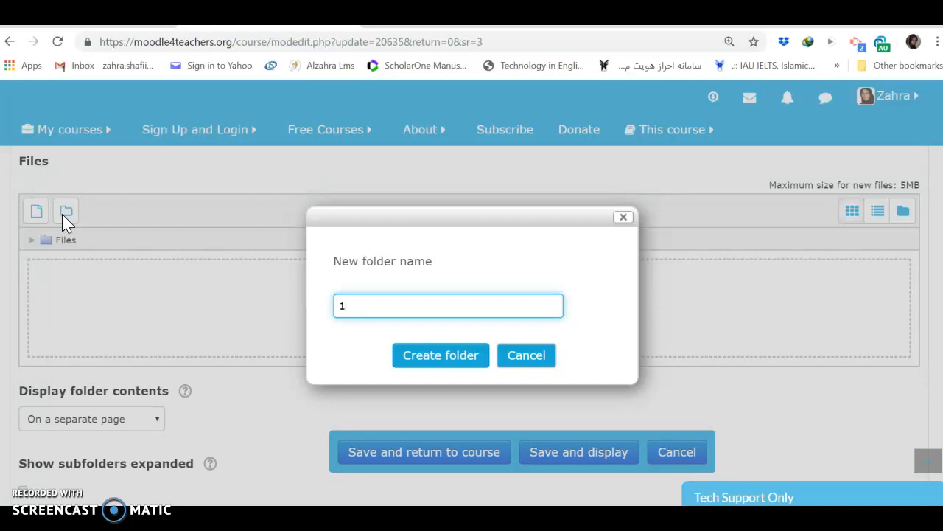
pyautogui.click(435, 357)
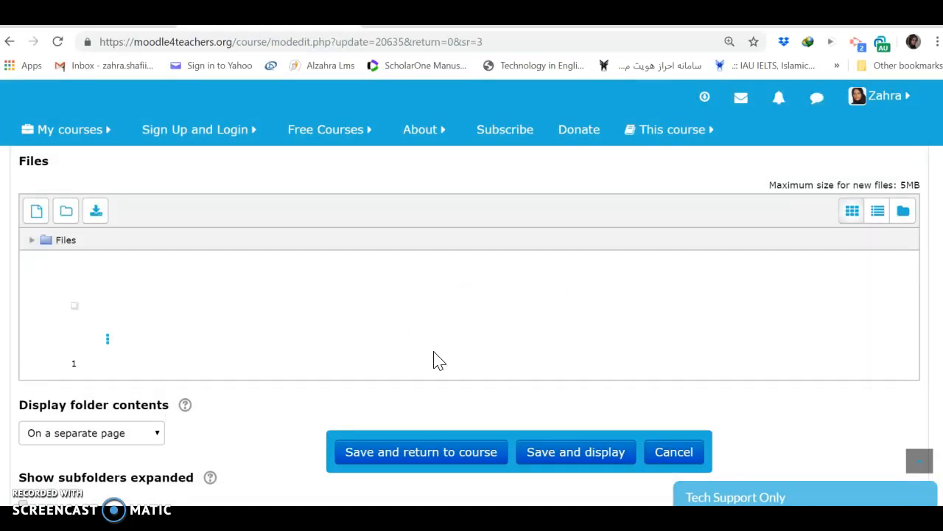
# Create three more subfolders named "2", "3" and "4" beside subfolder 1.
pyautogui.click(67, 211)
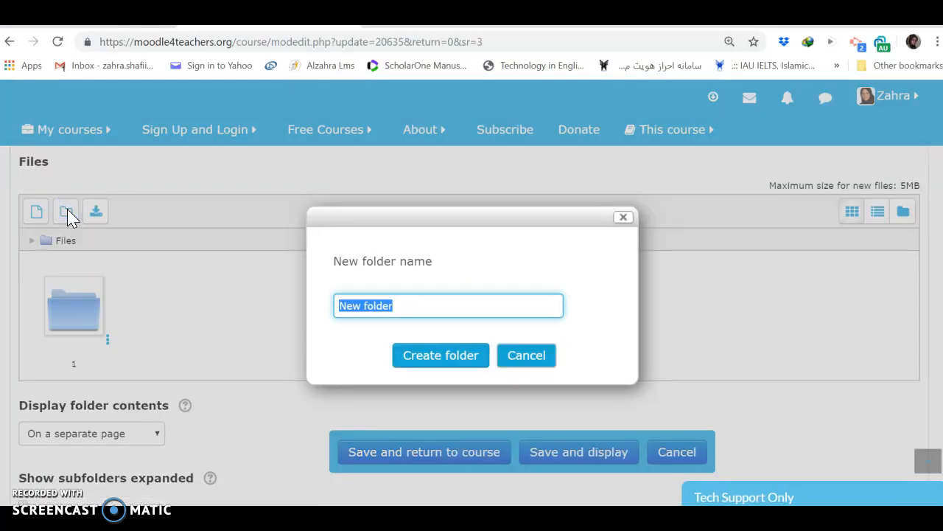
pyautogui.write('2')
pyautogui.click(432, 358)
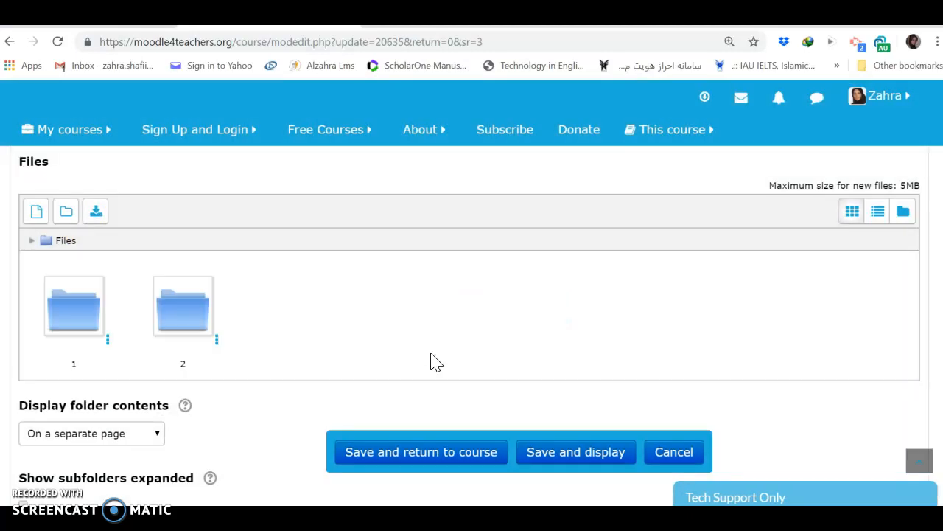
pyautogui.click(77, 213)
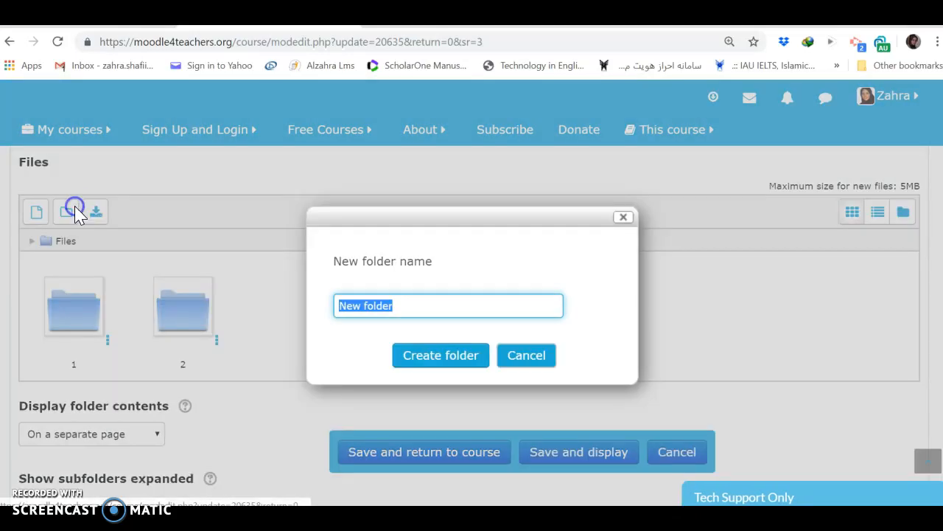
pyautogui.write('3')
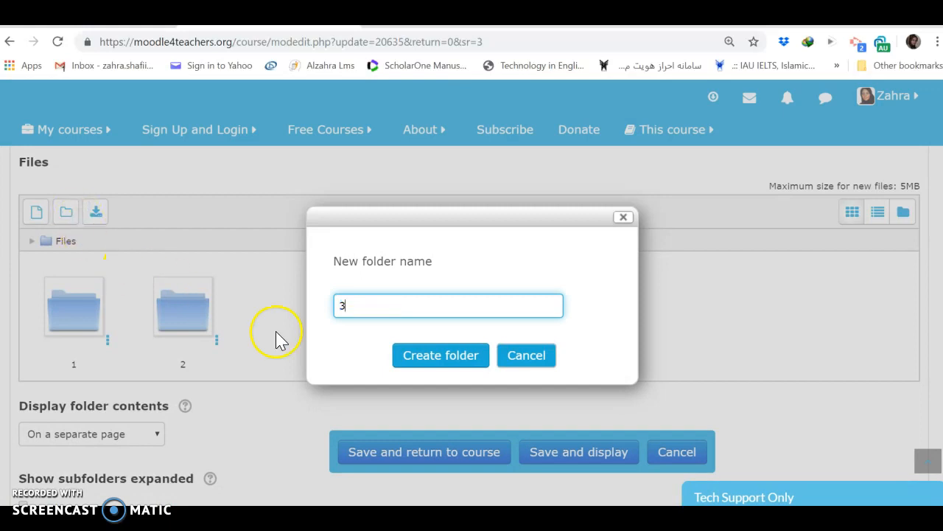
pyautogui.click(414, 359)
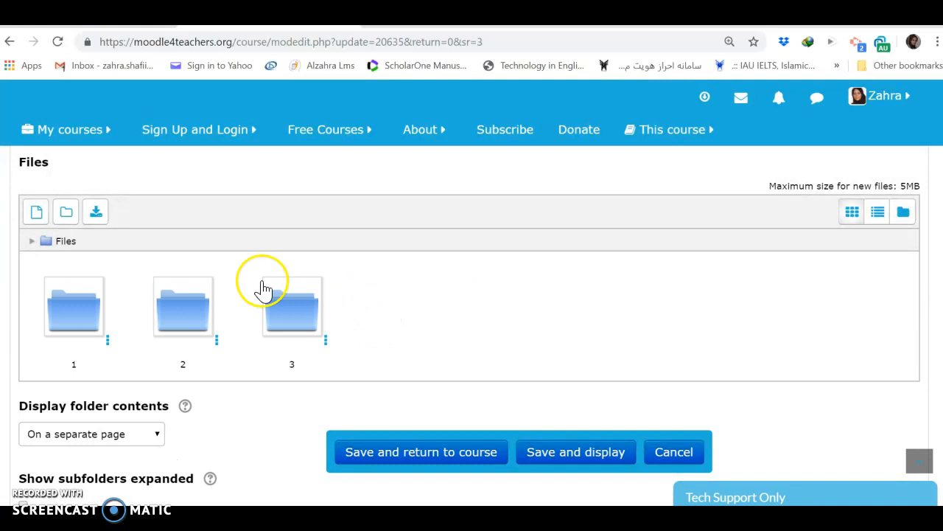
pyautogui.click(68, 212)
pyautogui.write('4')
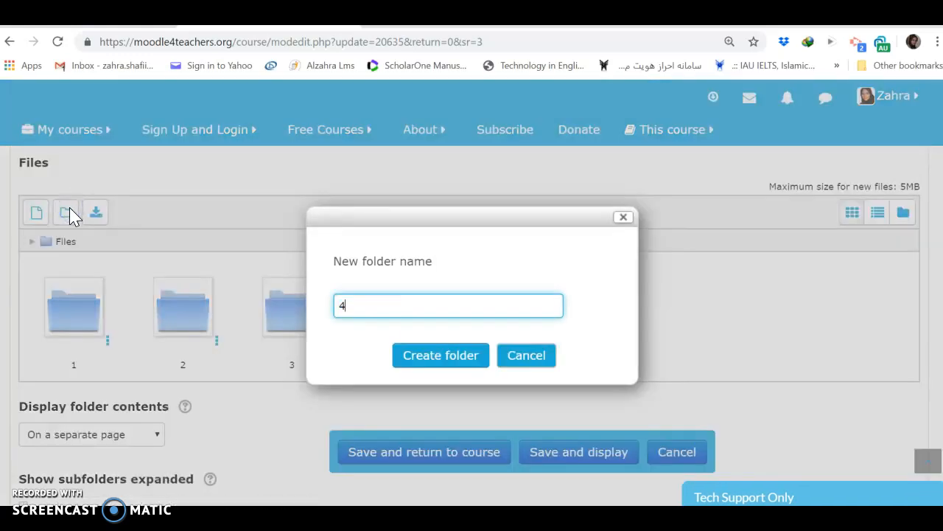
pyautogui.click(413, 366)
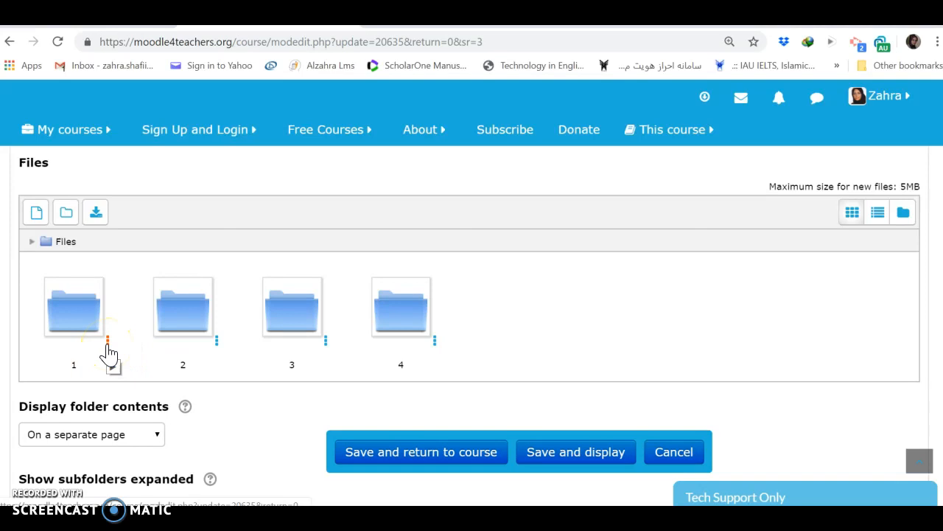
# Upload the Netiquette article PDF from the local "Articles of Week 2" folder into subfolder 1, and save back to the course.
pyautogui.click(80, 324)
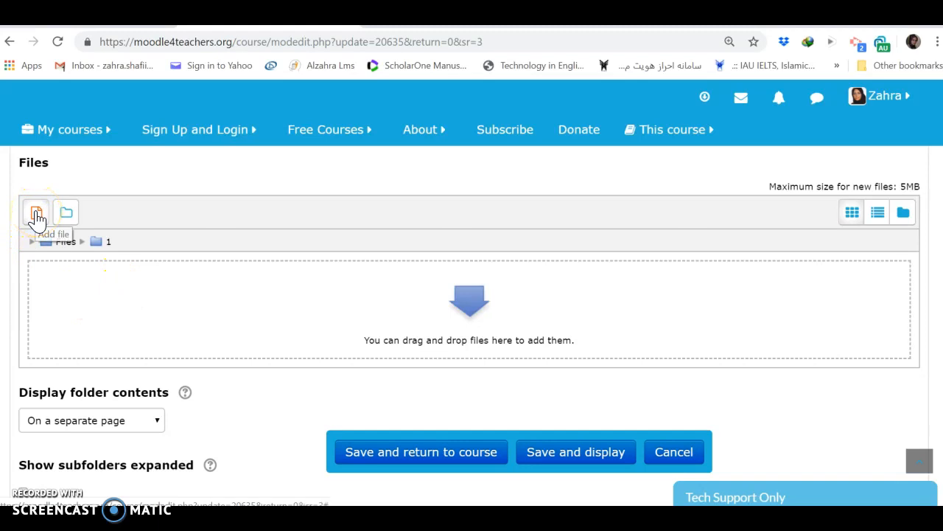
pyautogui.click(36, 215)
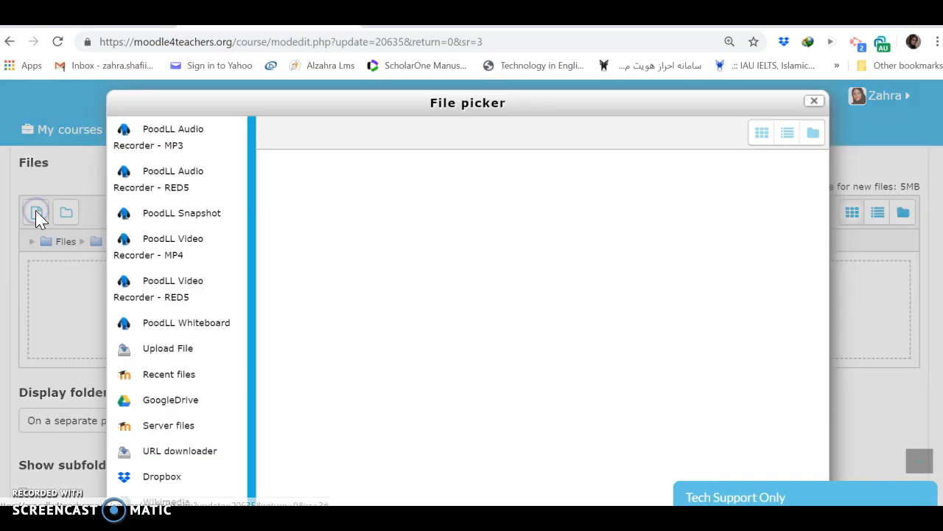
pyautogui.click(487, 210)
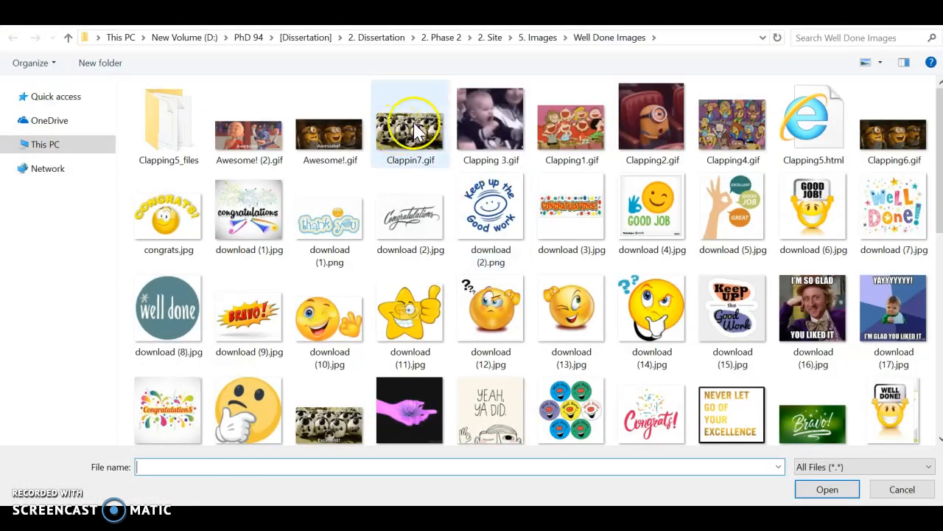
pyautogui.click(491, 38)
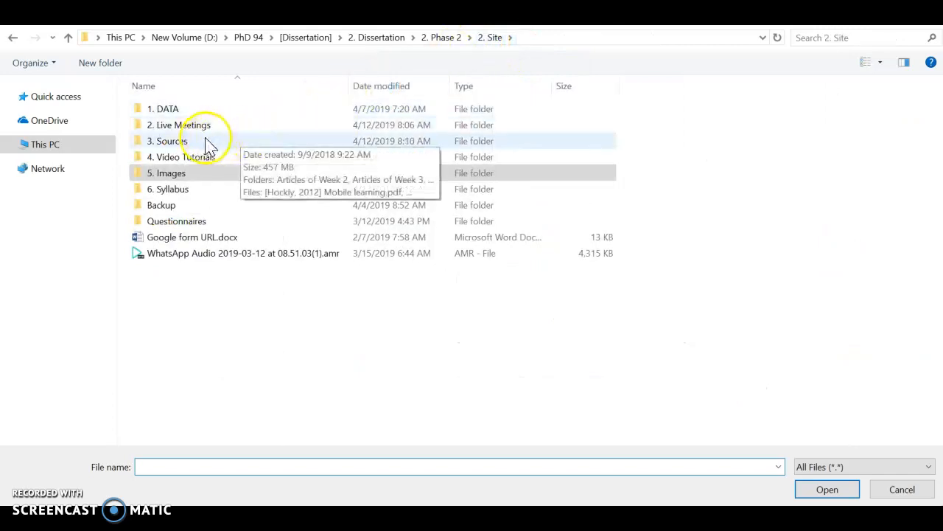
pyautogui.doubleClick(204, 141)
pyautogui.doubleClick(199, 112)
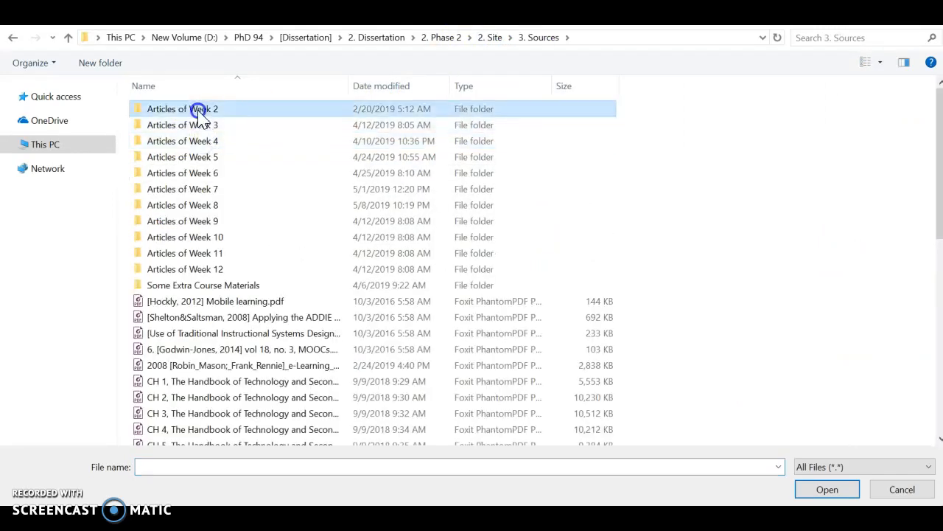
pyautogui.doubleClick(197, 110)
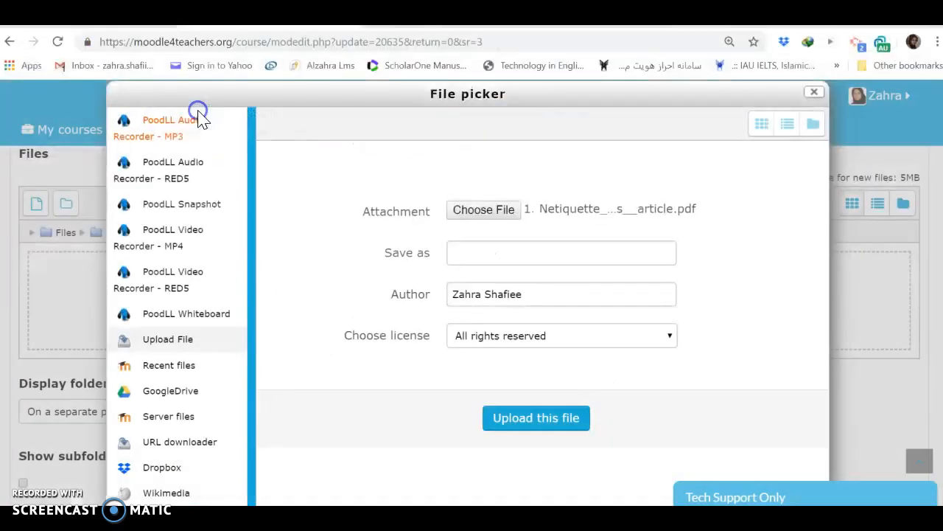
pyautogui.click(543, 432)
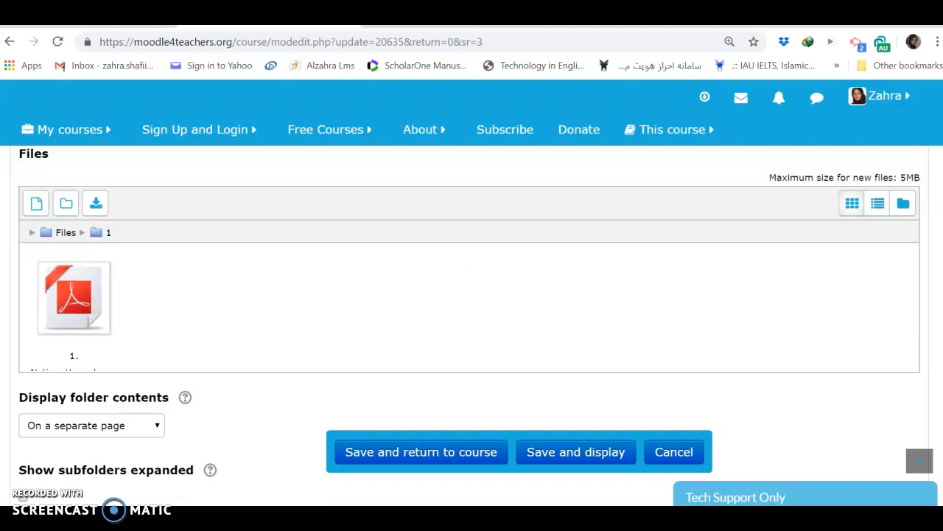
pyautogui.click(484, 456)
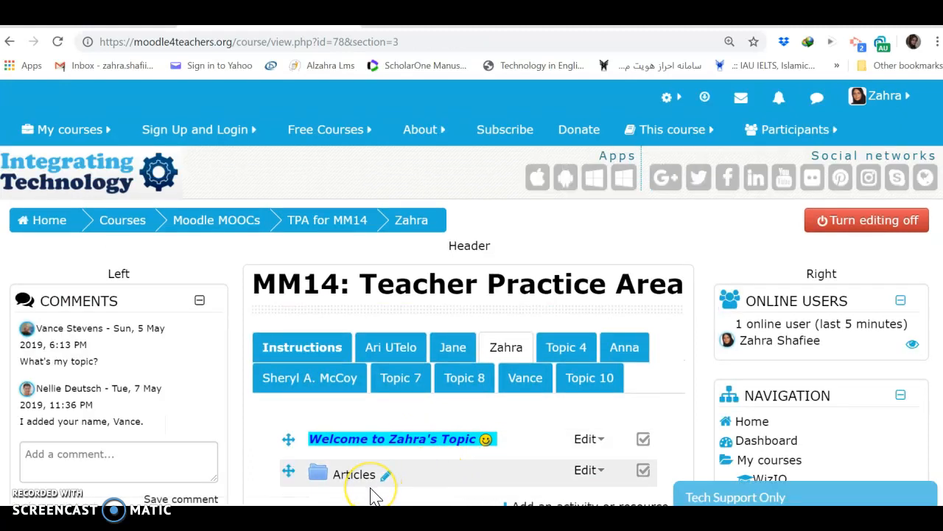
# Add a new File resource to the topic and name it "Article".
pyautogui.scroll(-1, 372, 495)
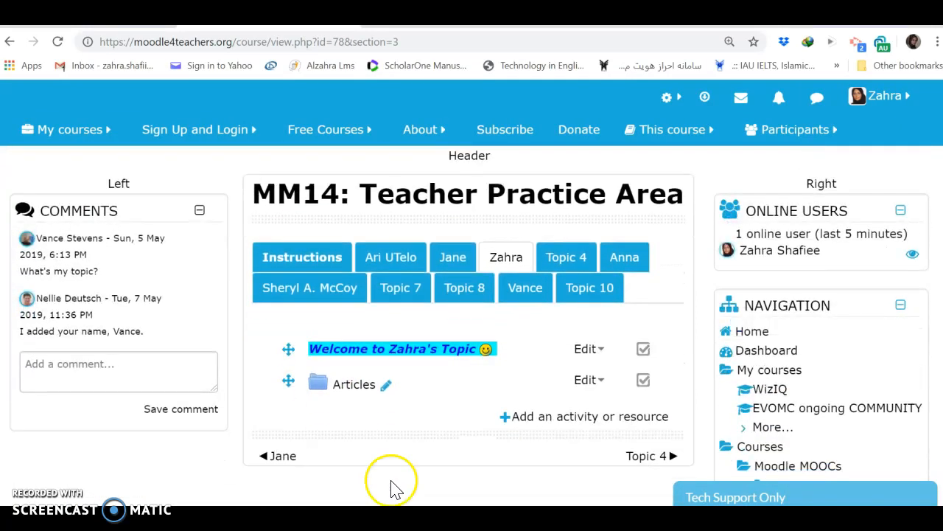
pyautogui.click(569, 418)
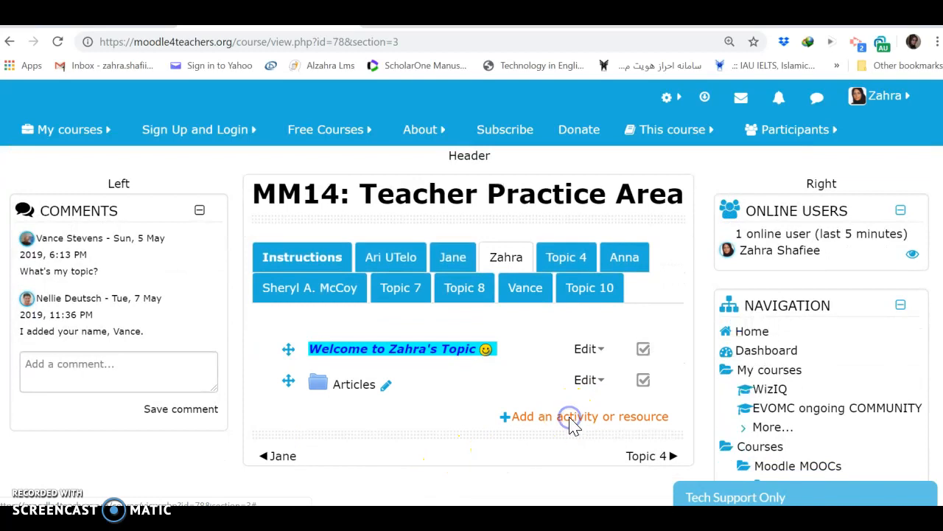
pyautogui.moveTo(447, 149); pyautogui.dragTo(430, 468)
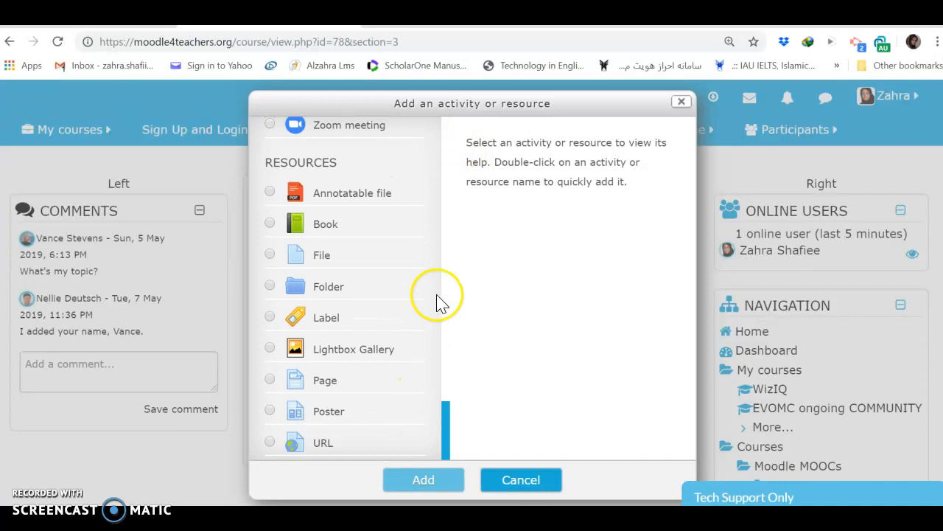
pyautogui.click(340, 255)
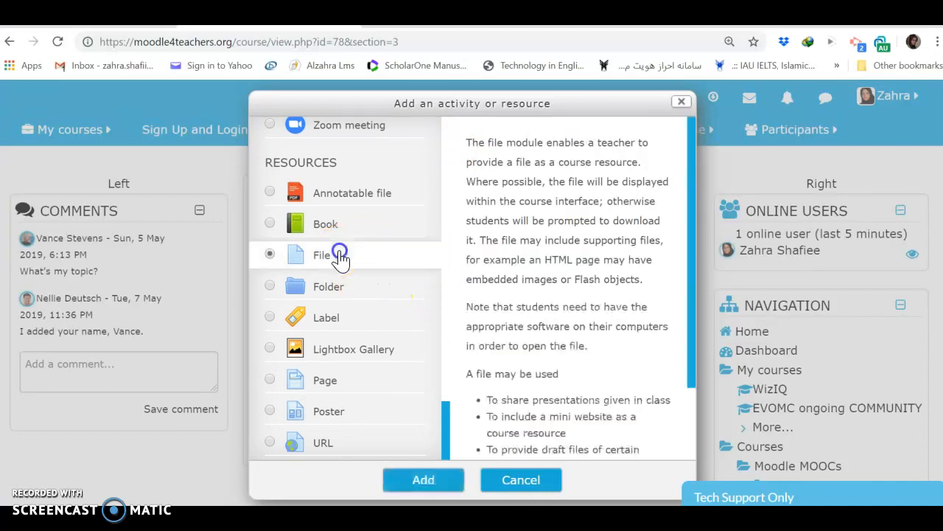
pyautogui.click(415, 478)
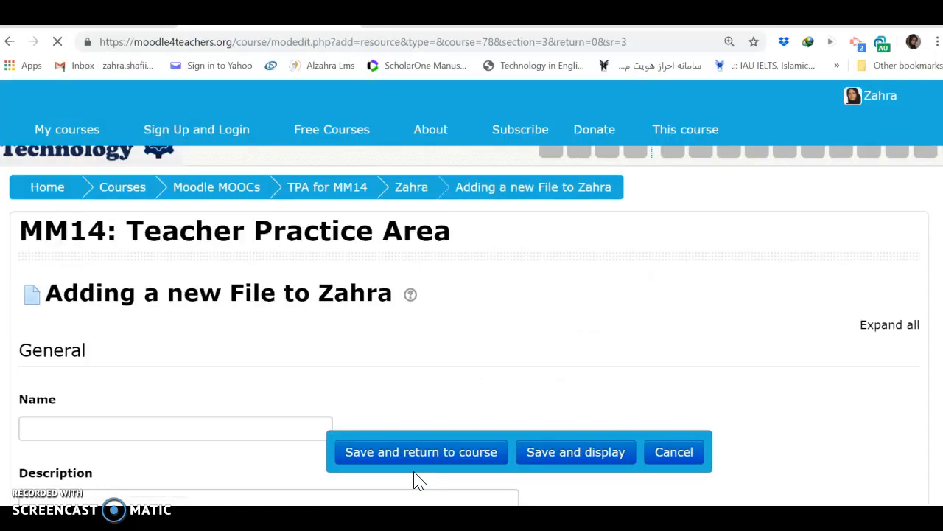
pyautogui.click(153, 431)
pyautogui.click(139, 459)
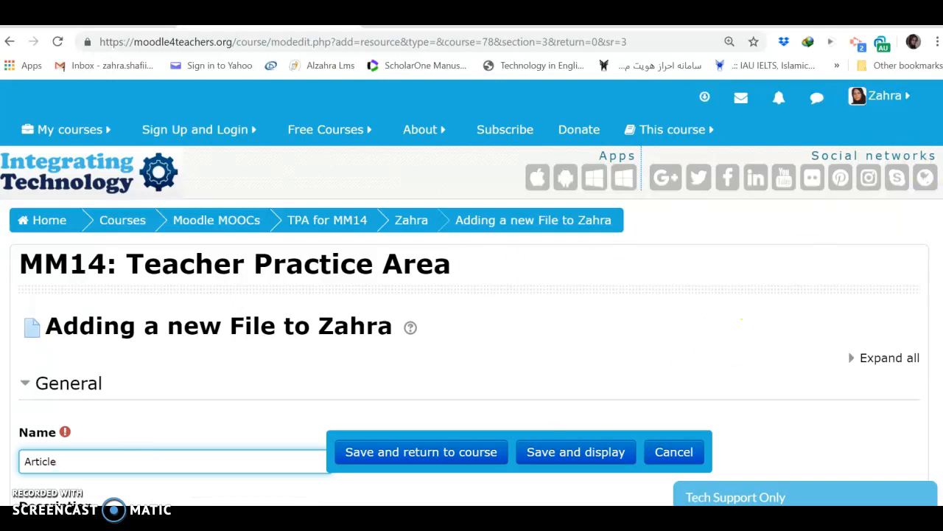
# Upload the second article's PDF from the computer into the "Article" File resource, and save back to the course.
pyautogui.scroll(-5, 472, 325)
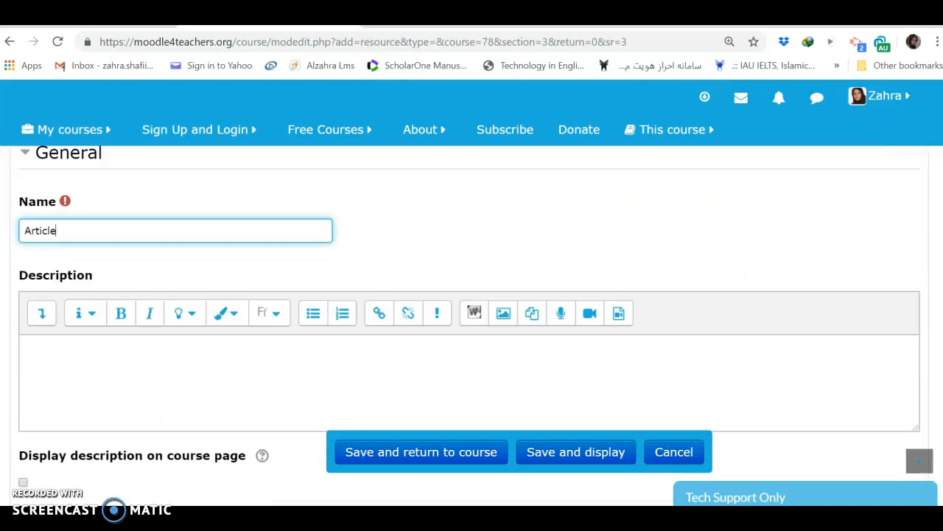
pyautogui.scroll(-3, 472, 324)
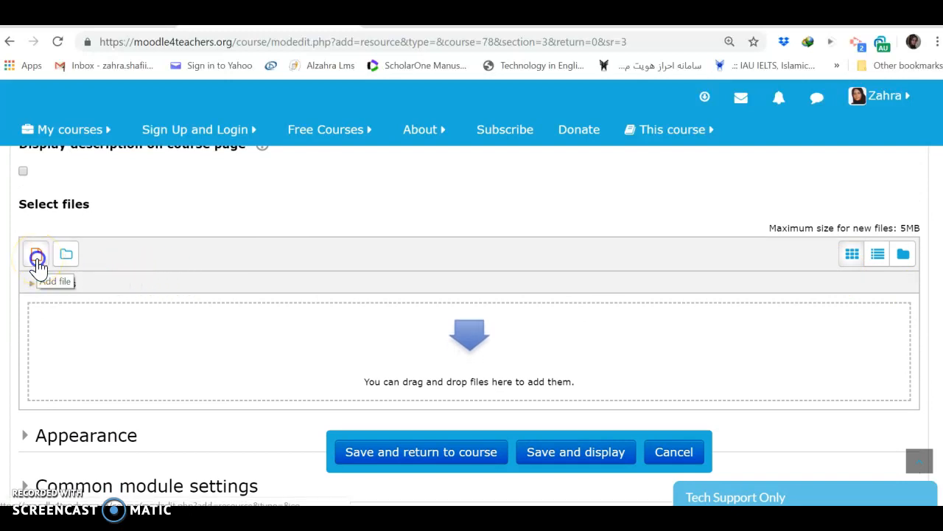
pyautogui.click(37, 258)
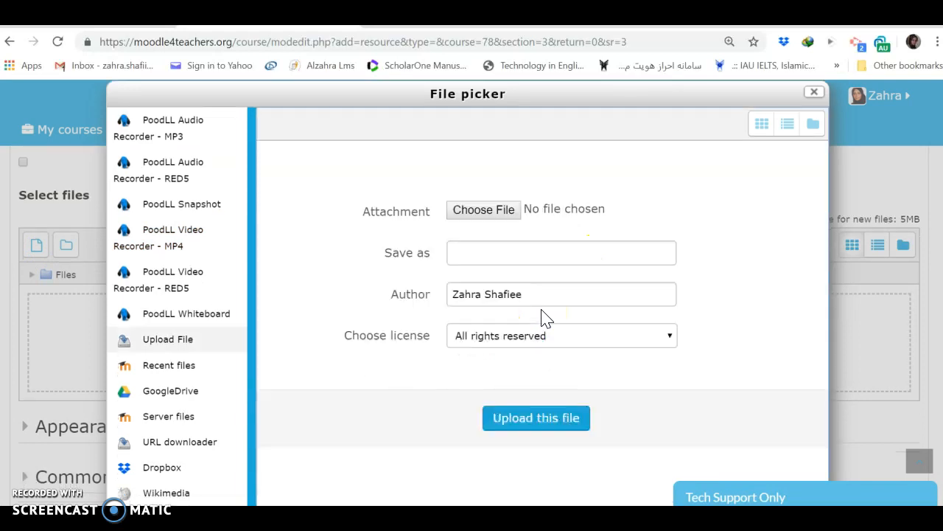
pyautogui.click(491, 212)
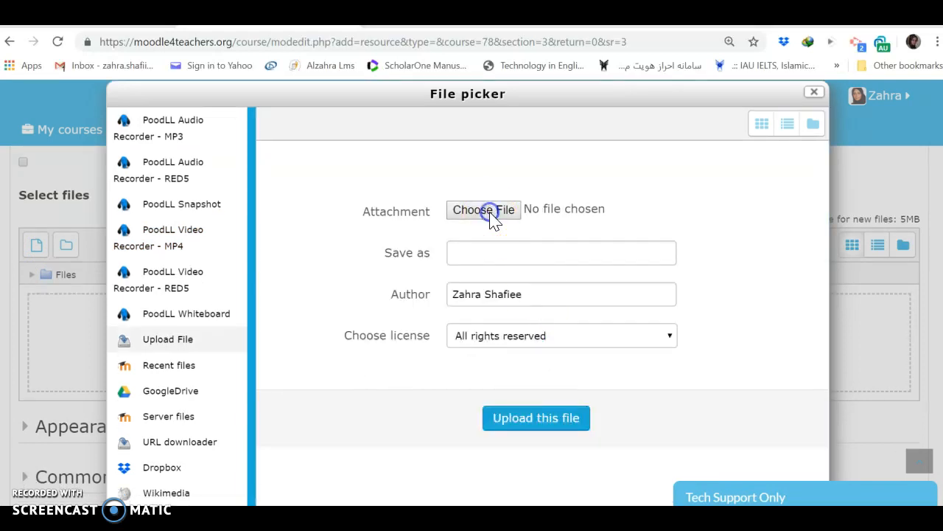
pyautogui.click(236, 129)
pyautogui.doubleClick(236, 130)
pyautogui.click(541, 420)
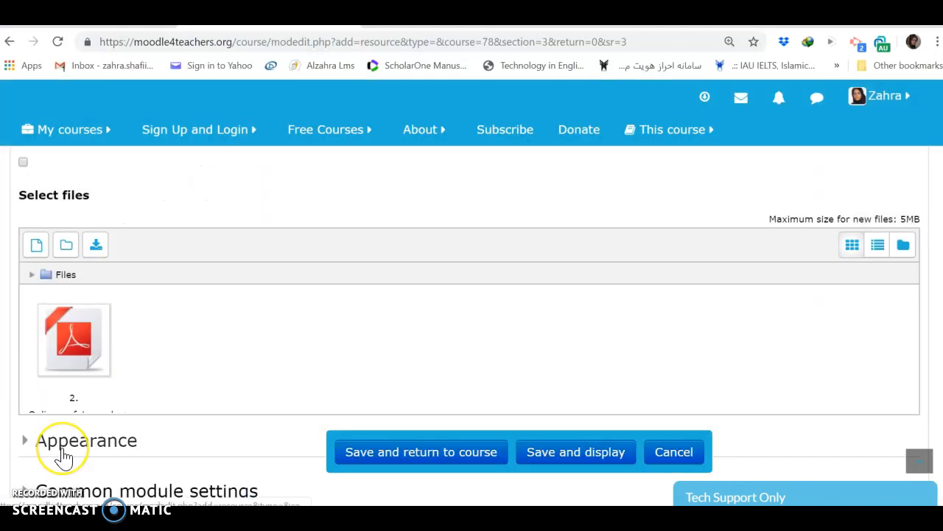
pyautogui.click(382, 452)
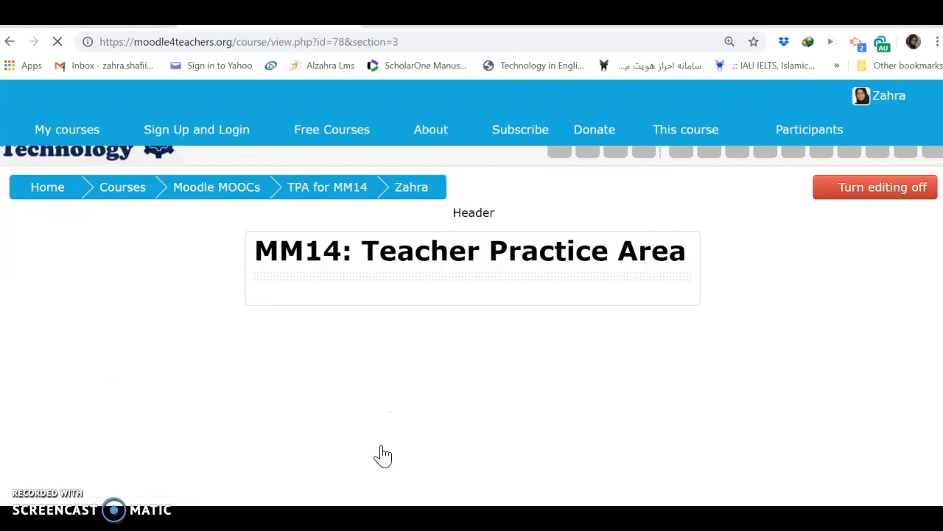
# Add a Book resource to the topic, name it "Book 1", and save back to the course.
pyautogui.scroll(-2, 383, 456)
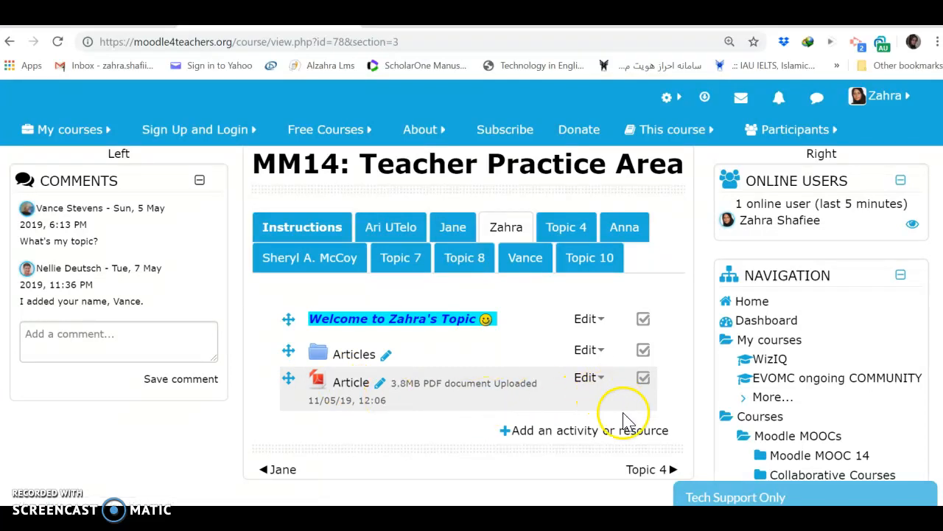
pyautogui.click(608, 432)
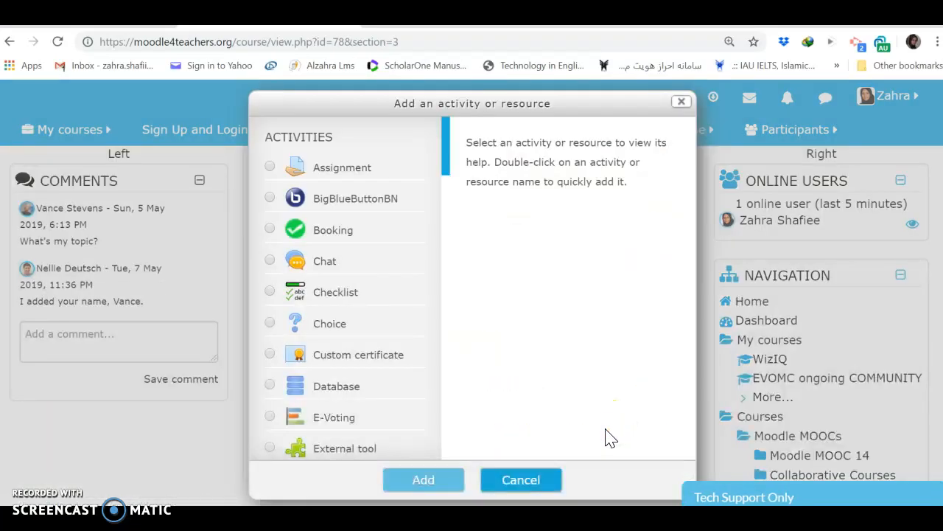
pyautogui.moveTo(445, 139); pyautogui.dragTo(429, 446)
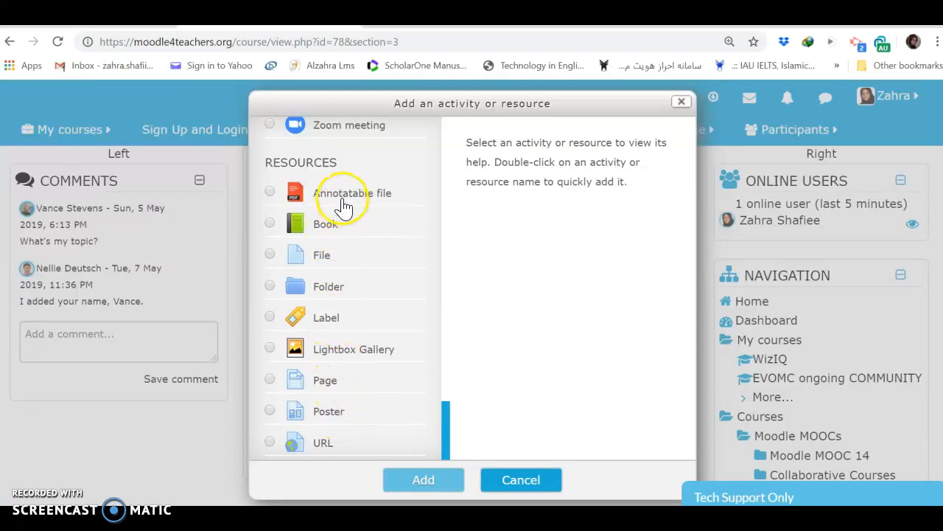
pyautogui.click(328, 235)
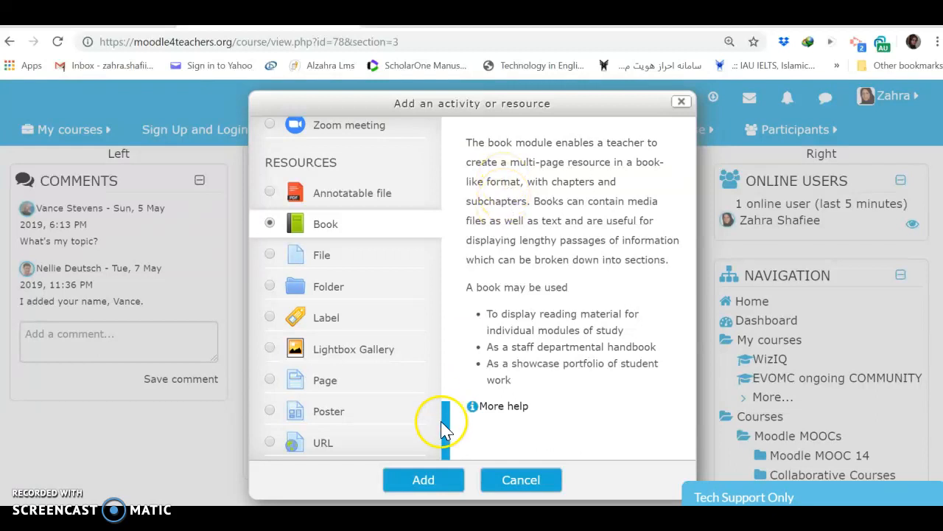
pyautogui.click(425, 483)
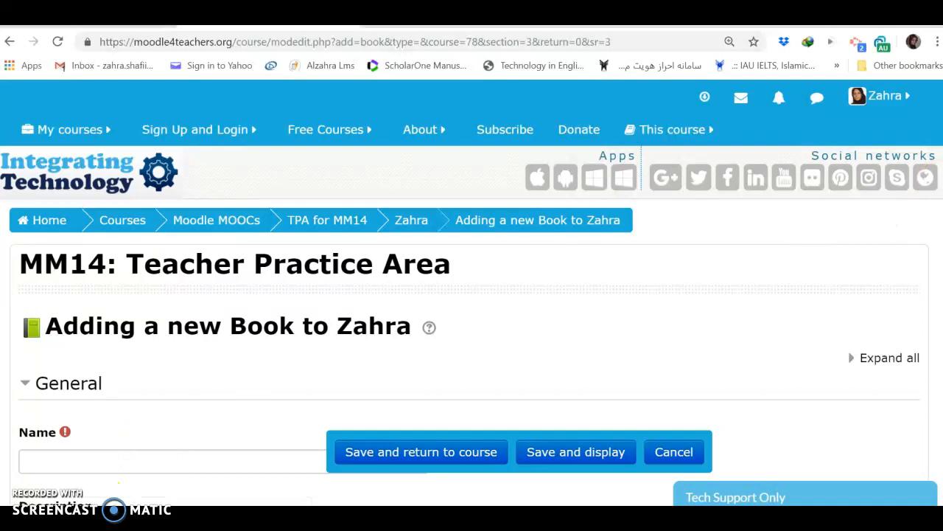
pyautogui.scroll(-3, 472, 295)
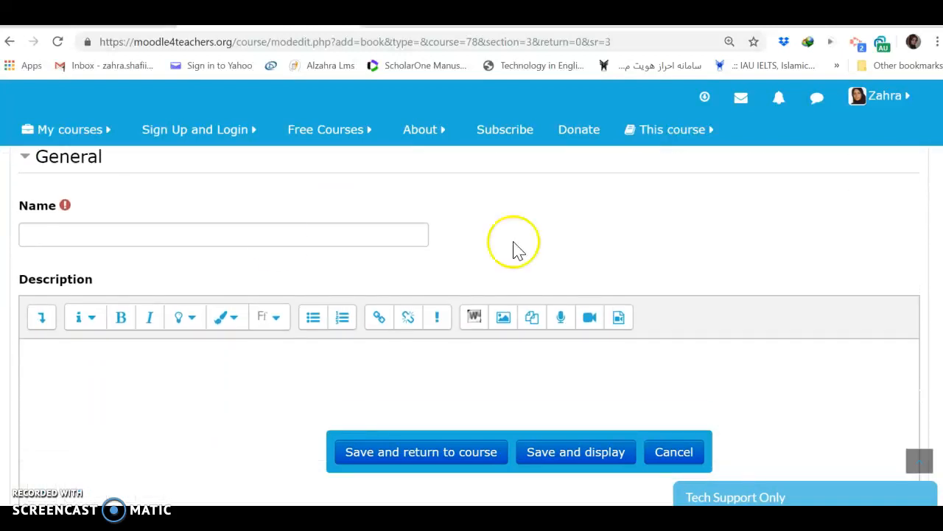
pyautogui.click(88, 232)
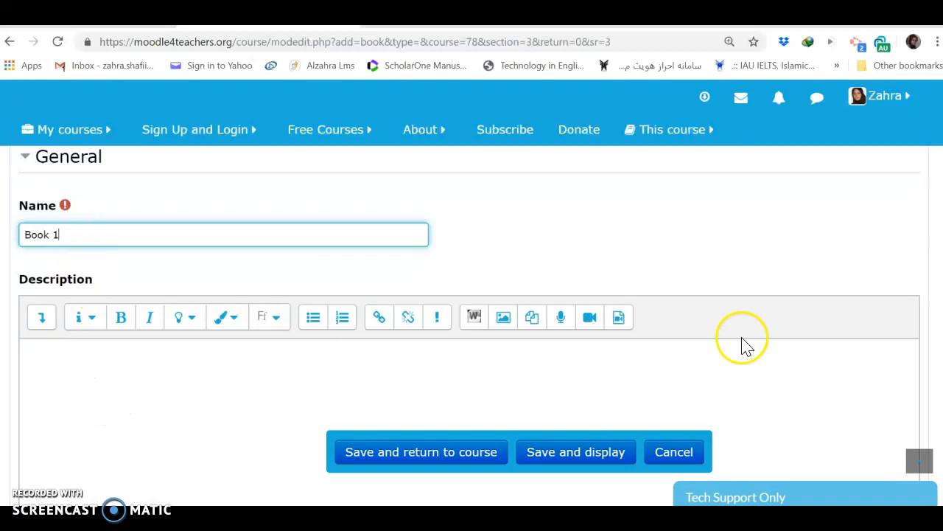
pyautogui.scroll(-10, 472, 295)
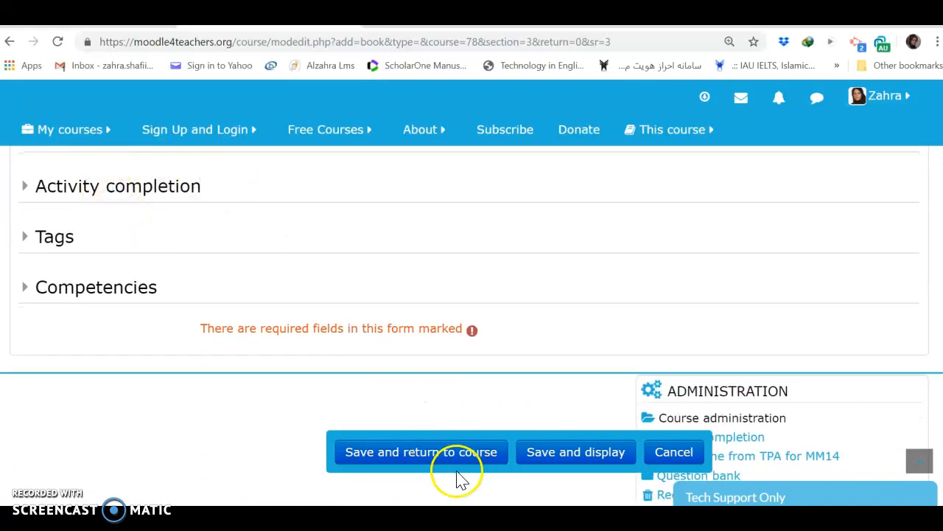
pyautogui.click(426, 466)
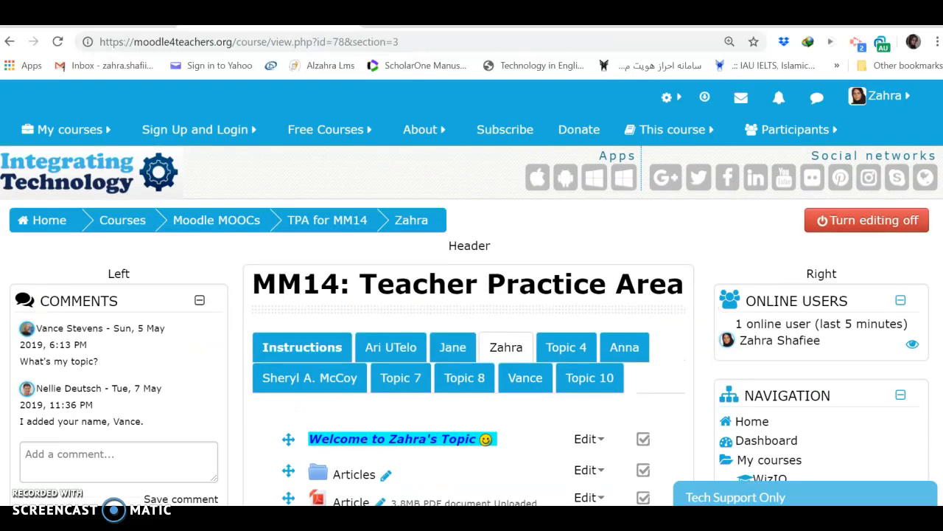
# Delete the duplicate, lower "Book 1" from the topic.
pyautogui.scroll(-3, 316, 453)
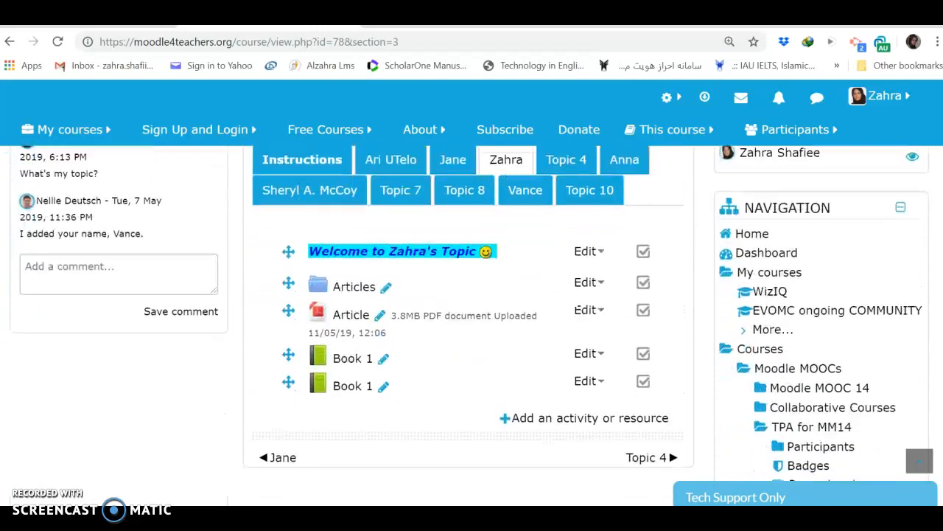
pyautogui.scroll(-1, 470, 313)
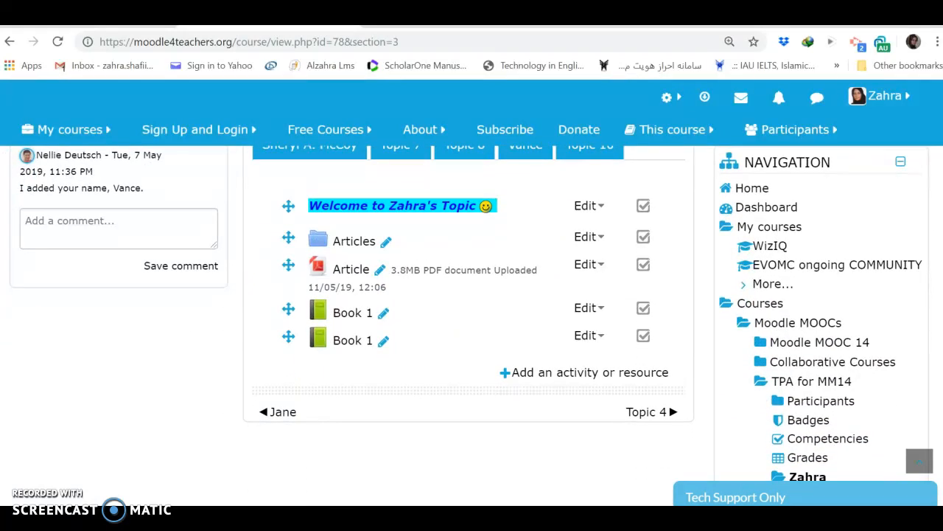
pyautogui.click(590, 336)
pyautogui.click(582, 395)
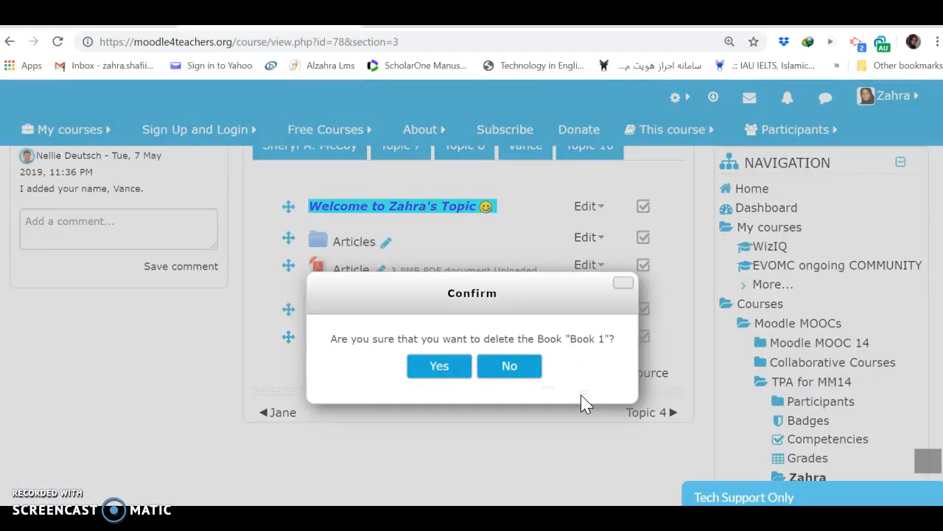
pyautogui.click(448, 368)
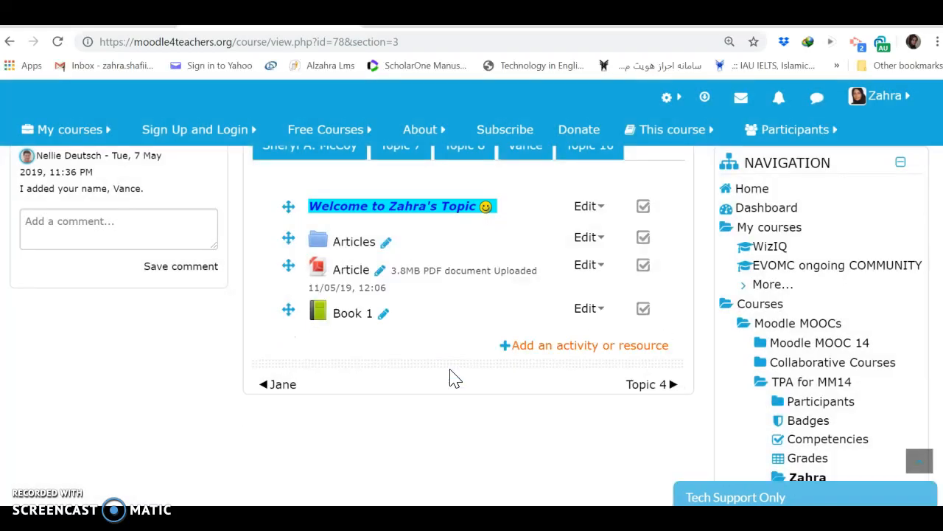
# Open Book 1 and save its first chapter with the title "Chapter 1" and the content "Chapter 1".
pyautogui.click(349, 316)
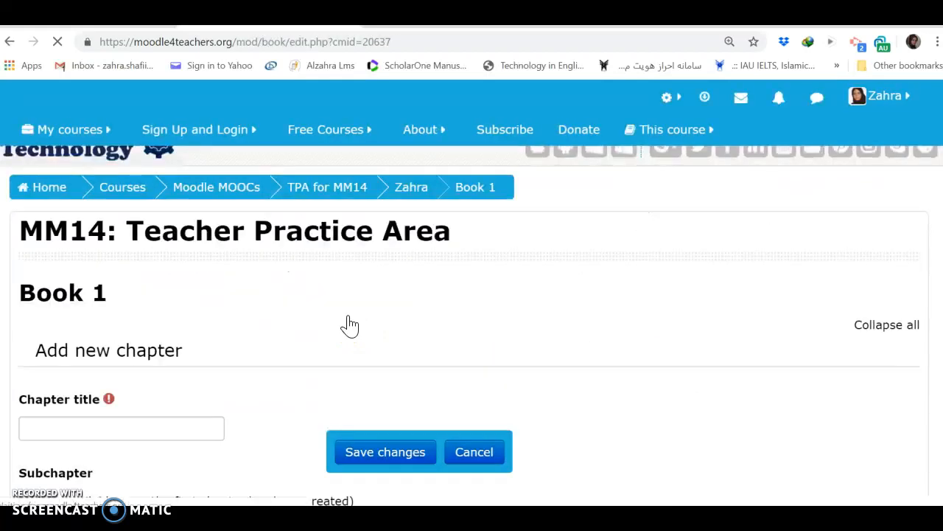
pyautogui.scroll(-1, 349, 326)
pyautogui.scroll(-1, 349, 326)
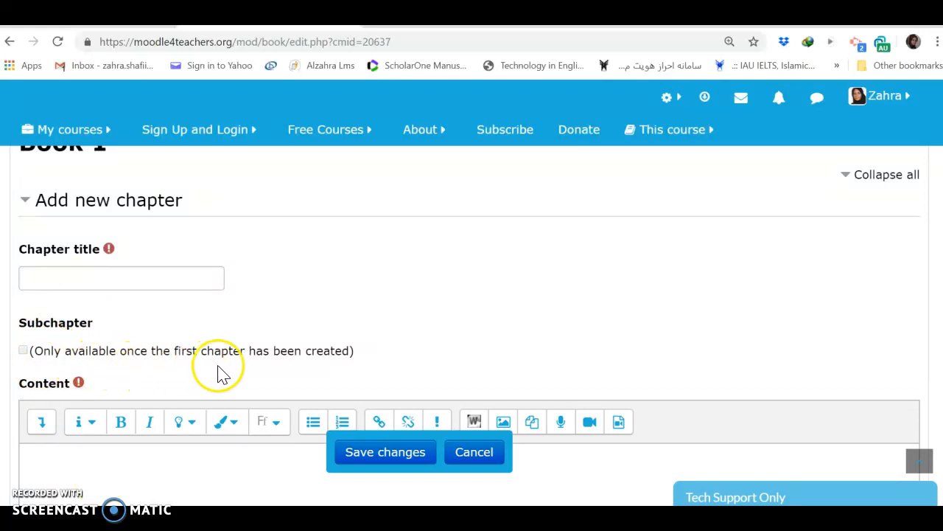
pyautogui.click(82, 279)
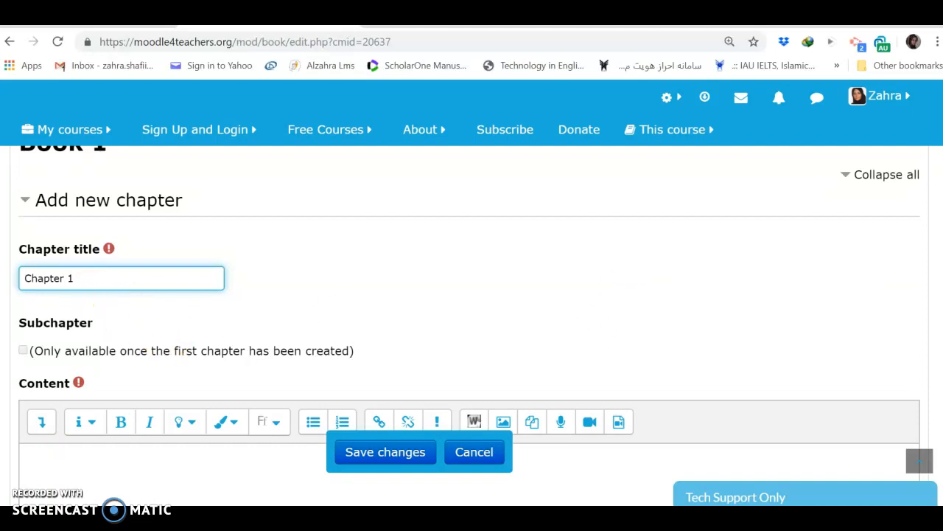
pyautogui.scroll(-3, 263, 301)
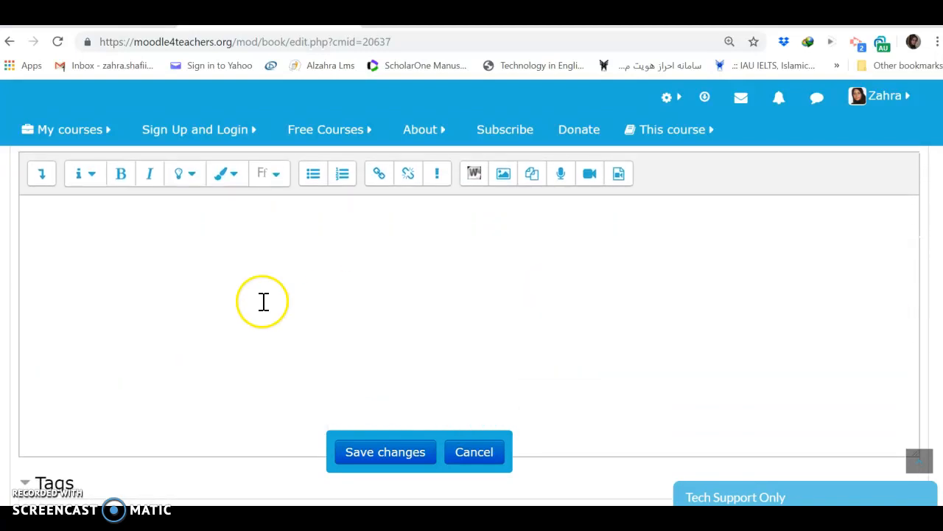
pyautogui.click(71, 232)
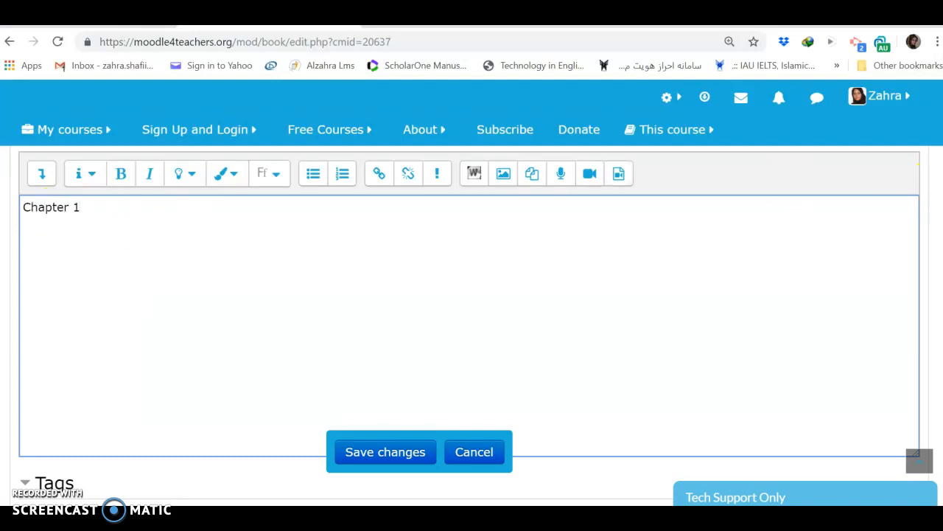
pyautogui.scroll(-5, 472, 324)
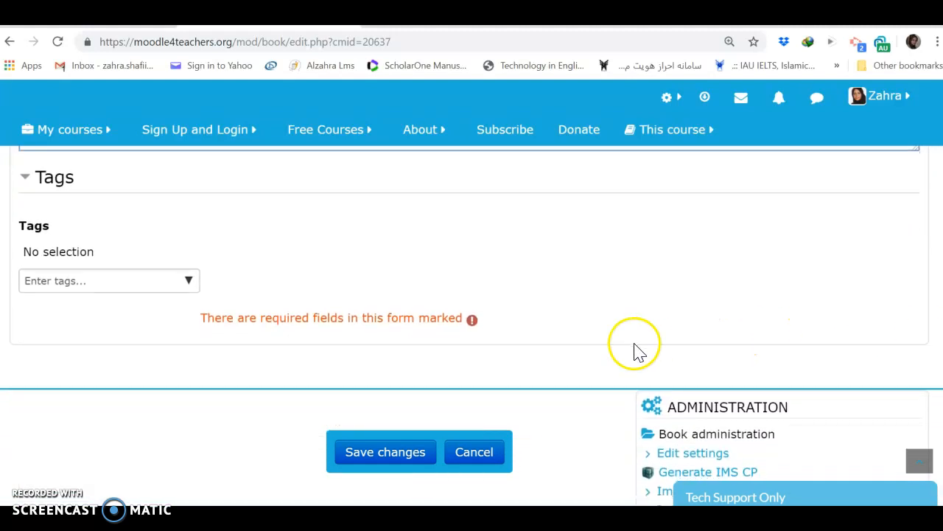
pyautogui.click(380, 469)
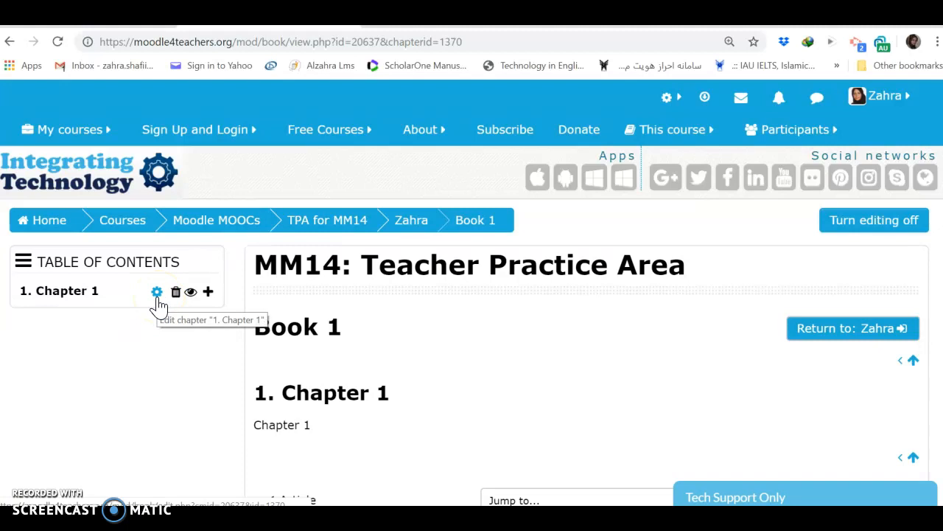
# Add a chapter after Chapter 1 with the title "Chapter 2" and the content "Chapter 2", and save it.
pyautogui.click(208, 294)
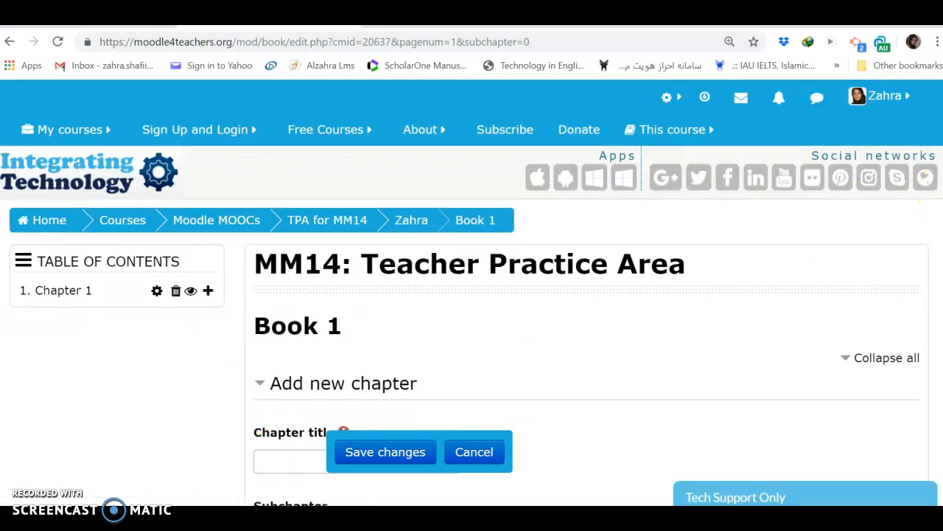
pyautogui.scroll(-3, 921, 250)
pyautogui.click(276, 231)
pyautogui.write('d')
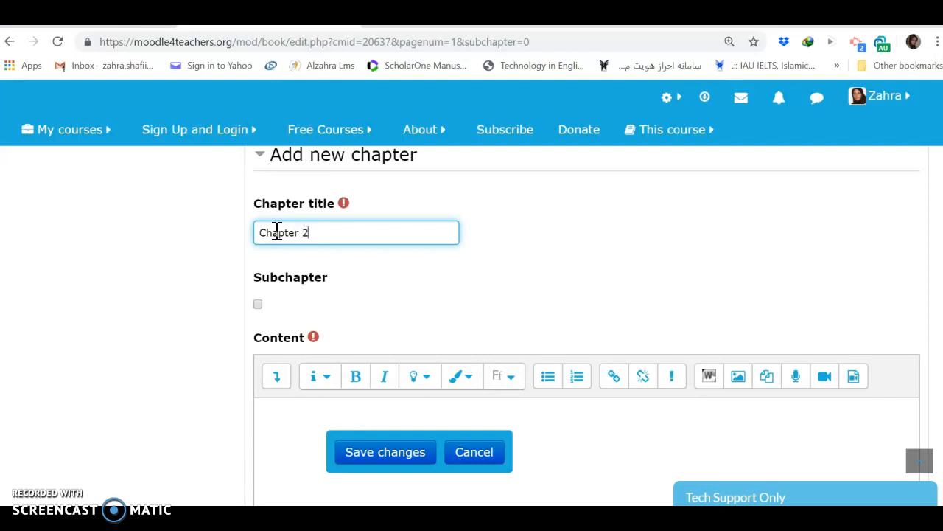
pyautogui.click(280, 419)
pyautogui.write('Chapter 2')
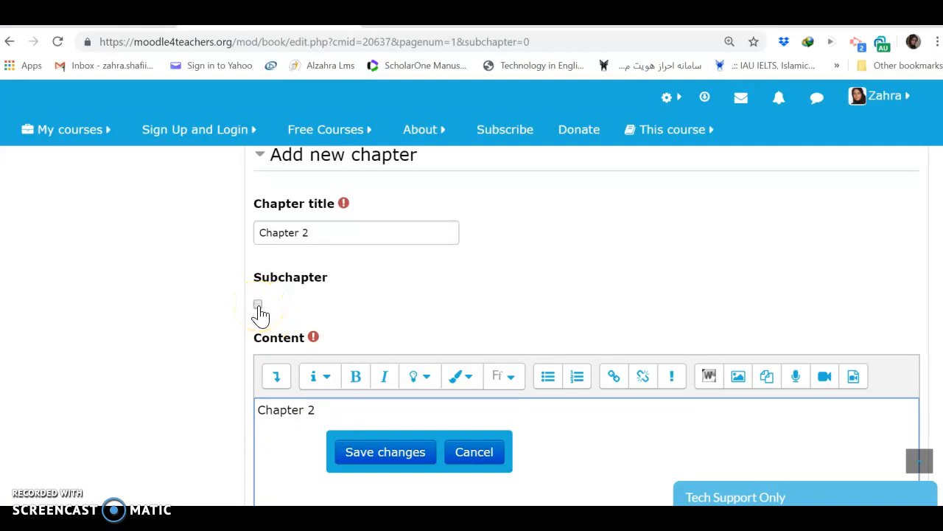
pyautogui.click(378, 452)
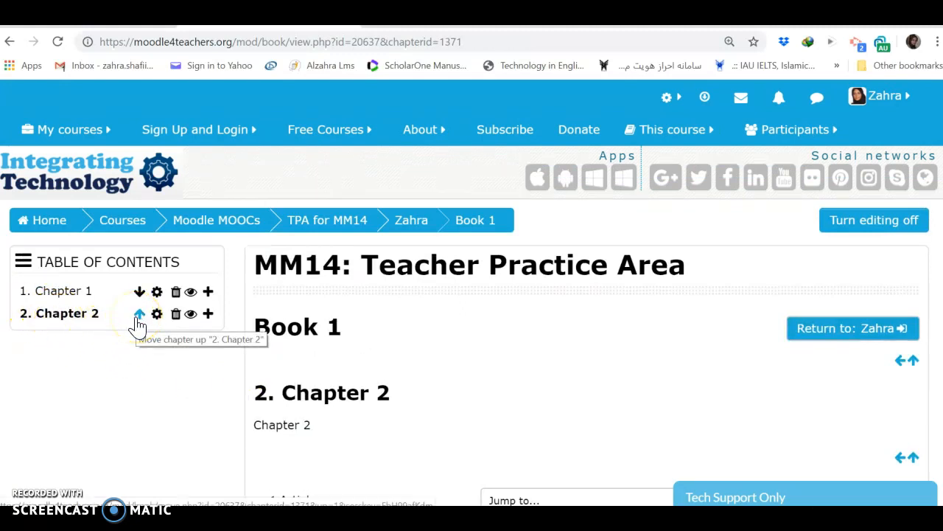
# Add a subchapter after Chapter 2 with the title "Chapter 3" and the content "Chapter 3", and save it.
pyautogui.click(210, 315)
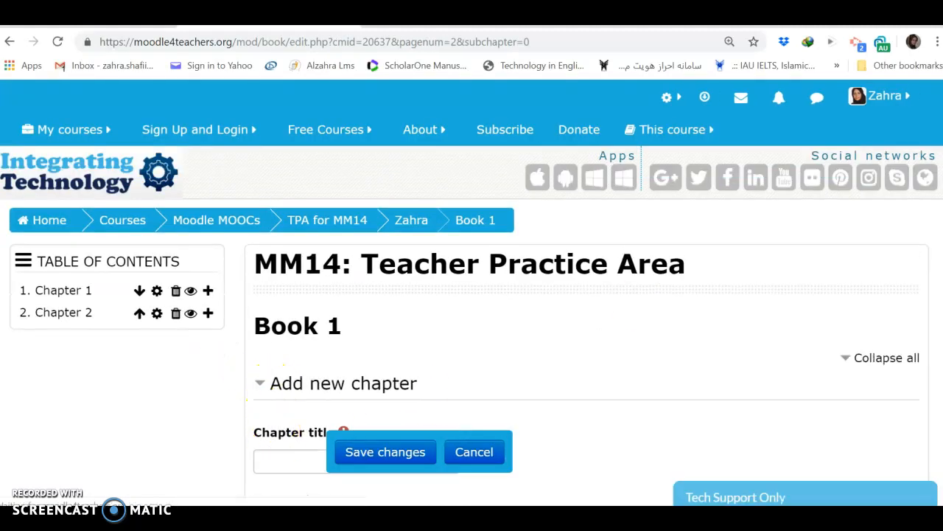
pyautogui.scroll(-3, 472, 324)
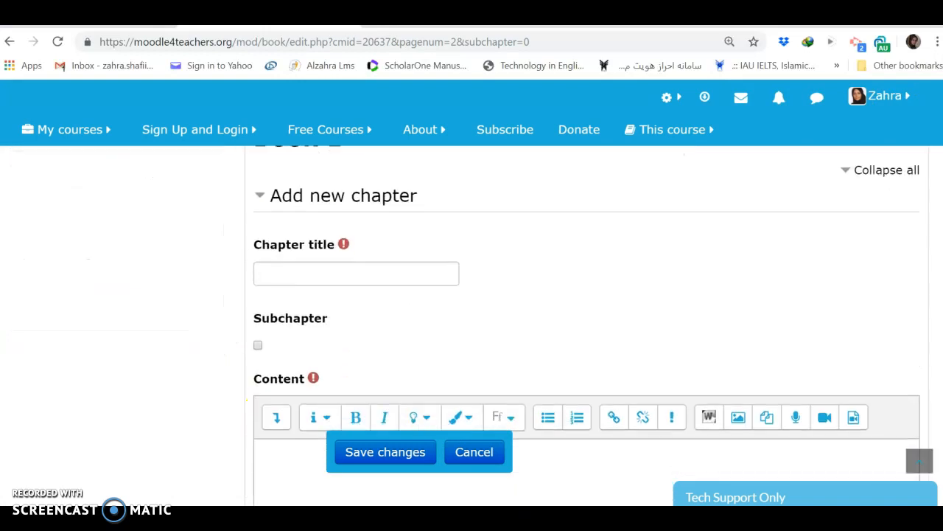
pyautogui.click(276, 275)
pyautogui.write('dhapte')
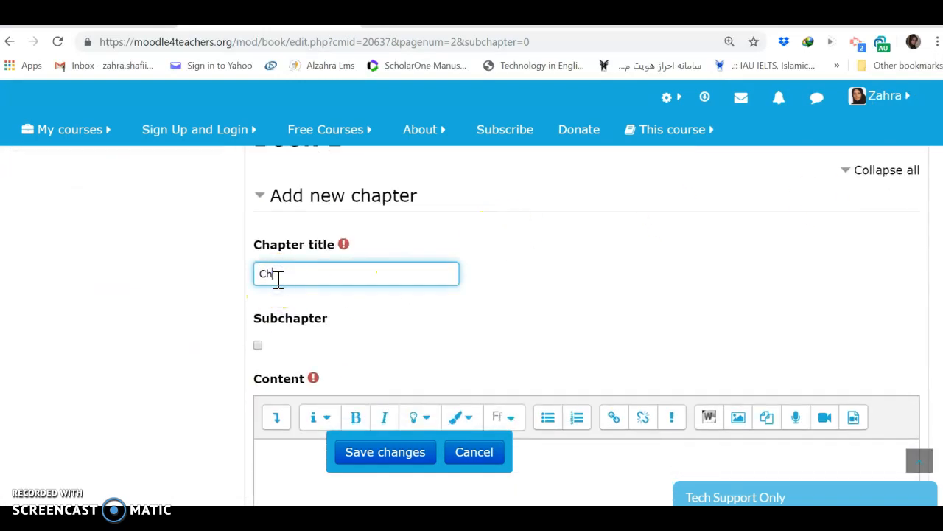
pyautogui.write('r 3')
pyautogui.click(279, 448)
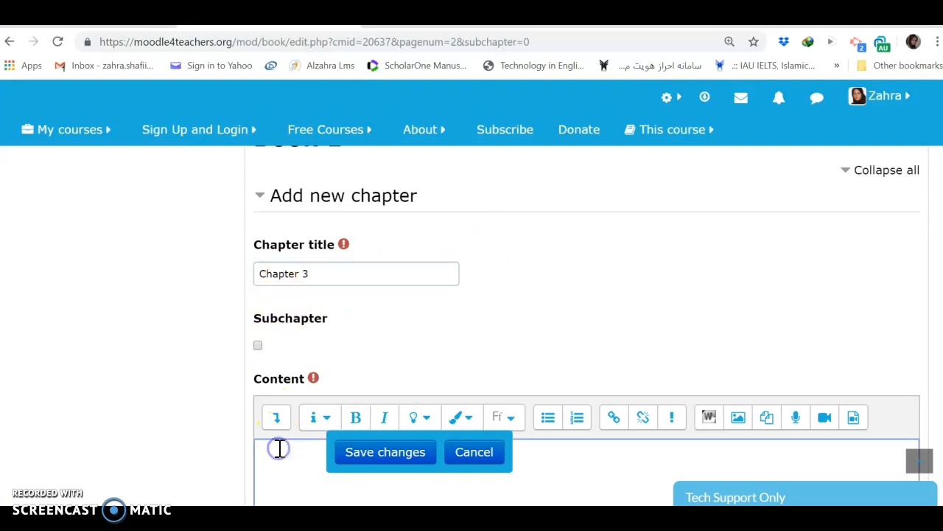
pyautogui.write('Chapter 3')
pyautogui.click(258, 345)
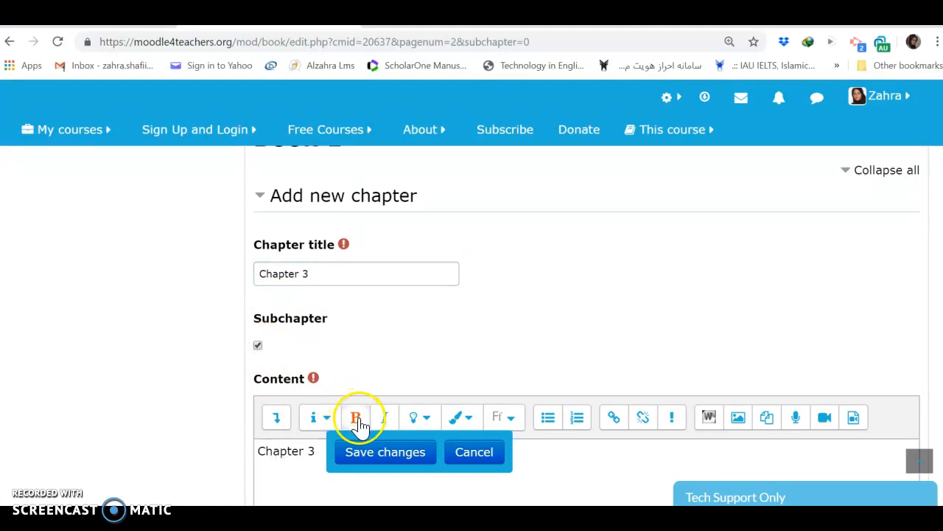
pyautogui.click(364, 454)
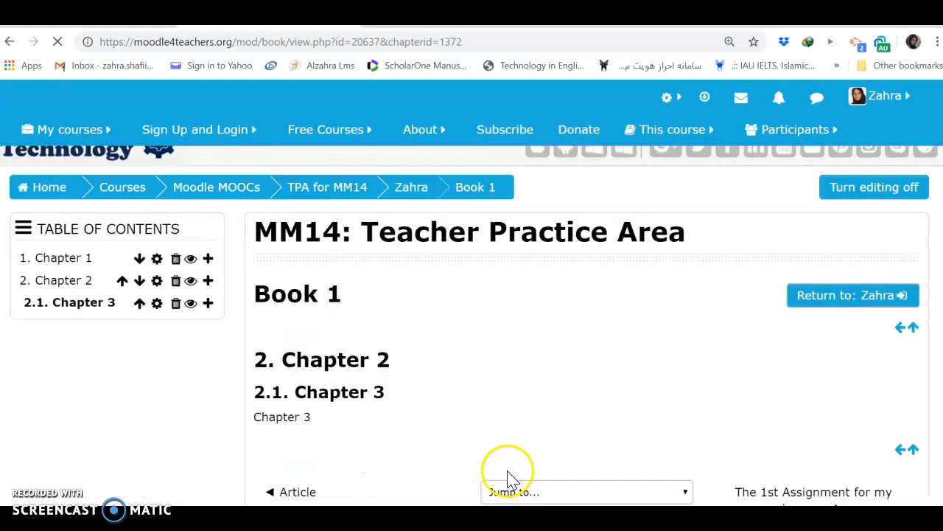
# Change the title and the content of the subchapter under Chapter 2 to "Chapter 2.1" and save the changes.
pyautogui.moveTo(328, 502)
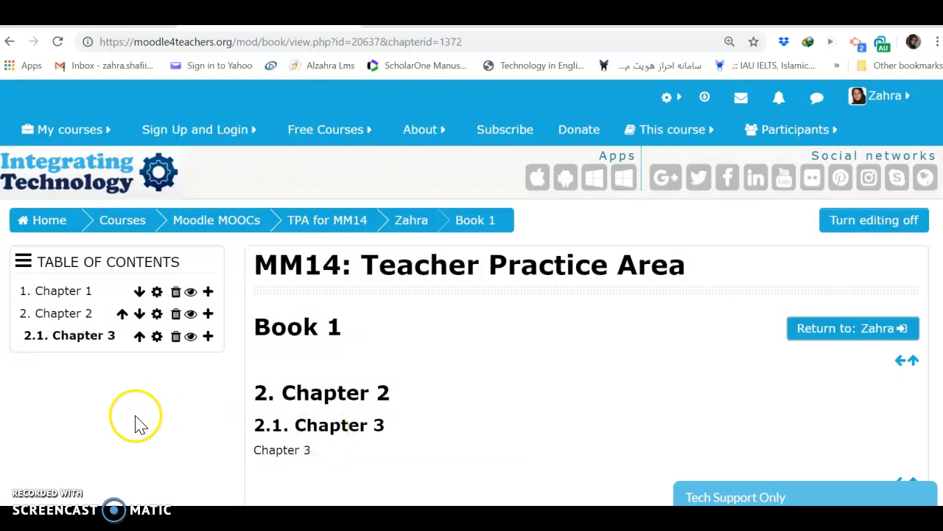
pyautogui.click(157, 337)
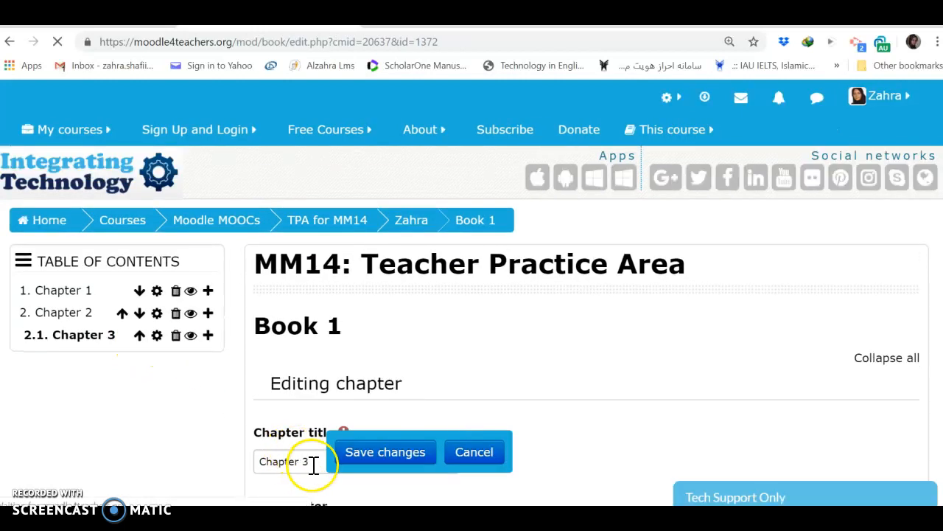
pyautogui.click(313, 463)
pyautogui.press('BackSpace')
pyautogui.write('2.1')
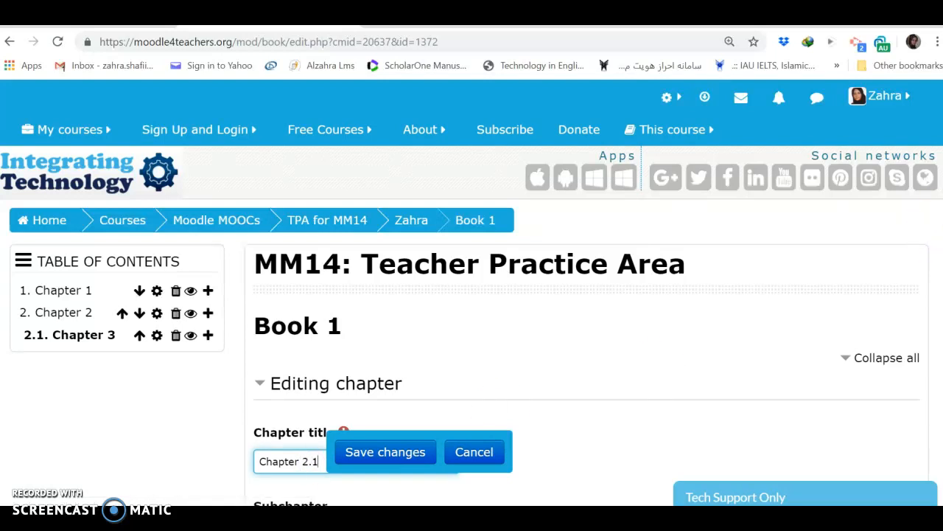
pyautogui.scroll(-4, 423, 375)
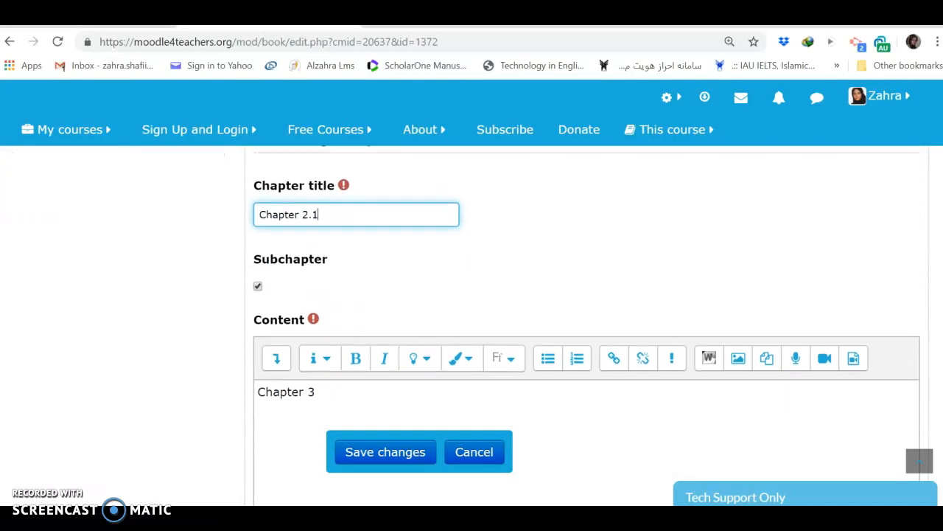
pyautogui.click(332, 363)
pyautogui.press('BackSpace')
pyautogui.write('2.1')
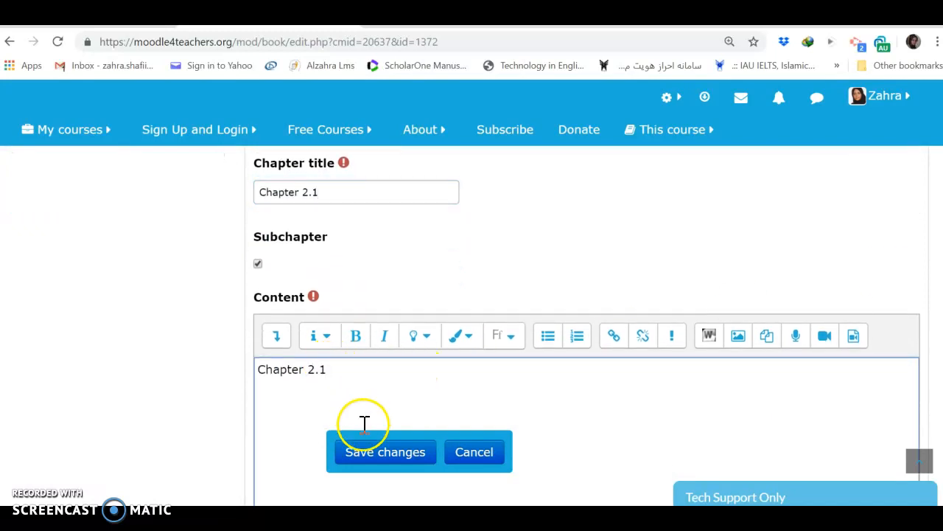
pyautogui.click(371, 453)
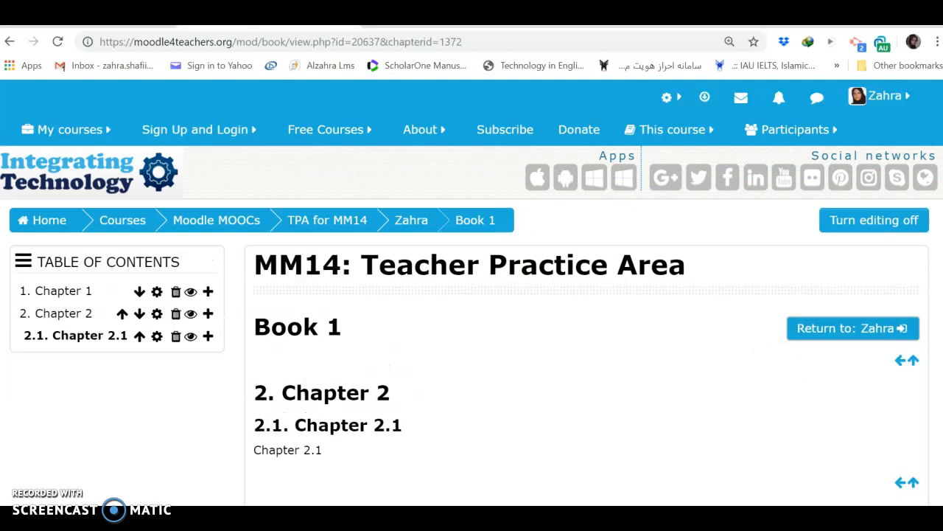
# Return from Book 1 to the course topic that contains it.
pyautogui.scroll(-3, 472, 325)
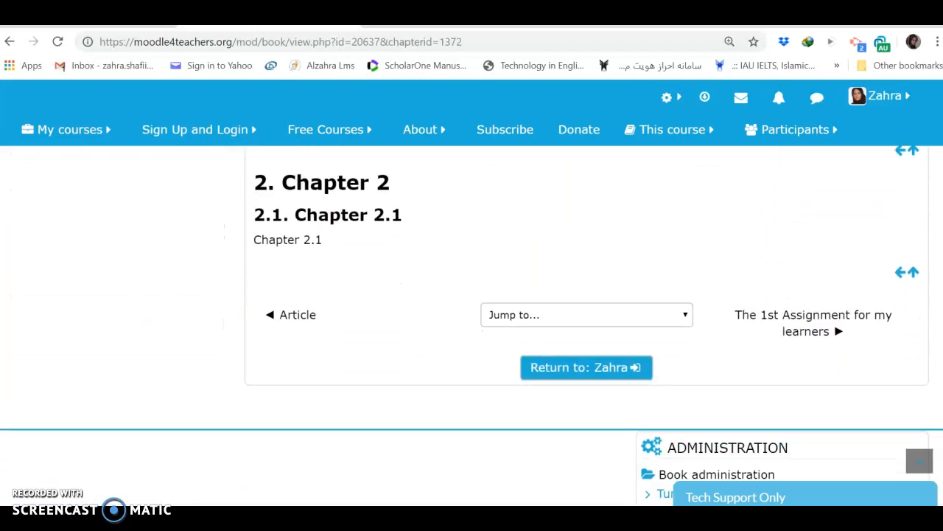
pyautogui.click(618, 368)
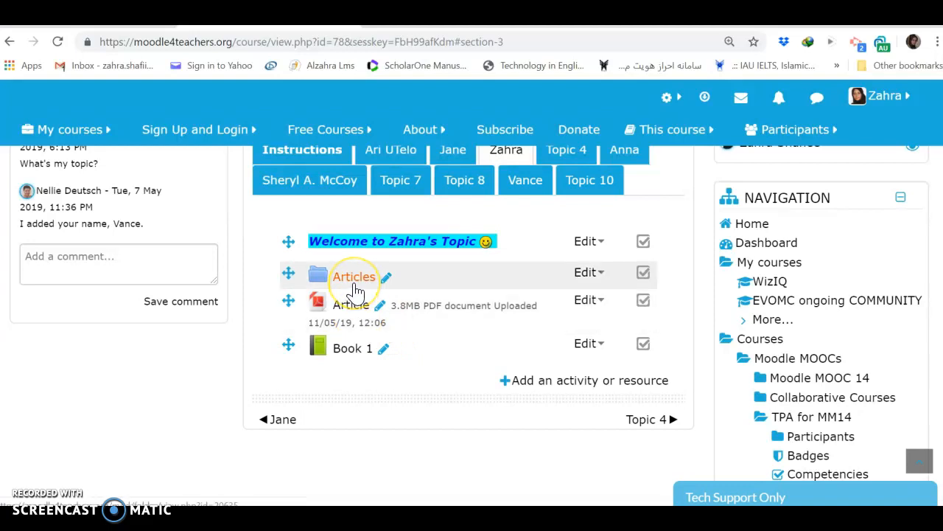
pyautogui.click(388, 243)
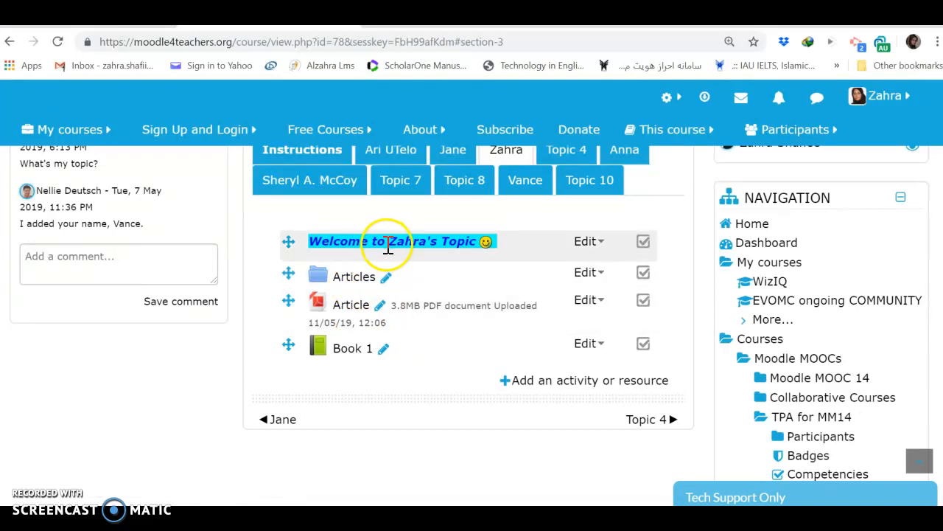
# Add an Annotatable file resource to the topic, name it "Annotate 2", and try to save it back to the course.
pyautogui.click(576, 392)
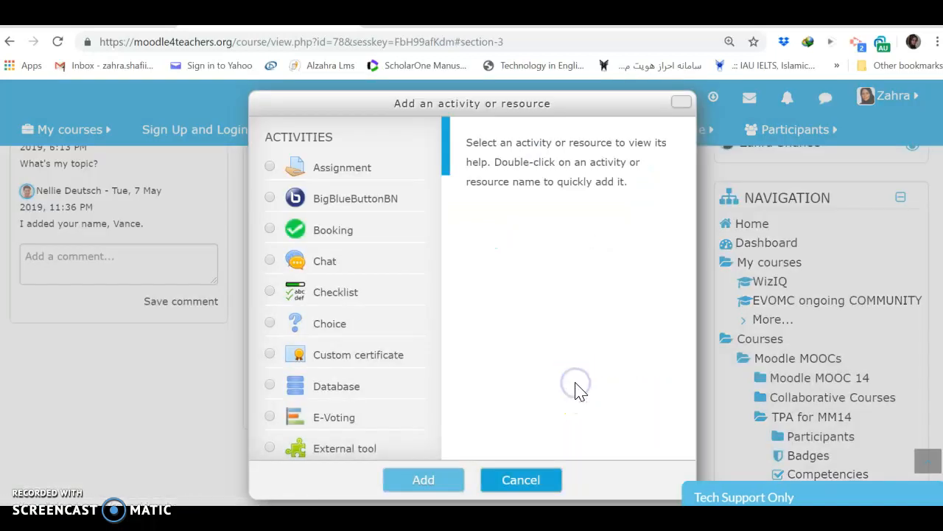
pyautogui.moveTo(442, 148); pyautogui.dragTo(437, 429)
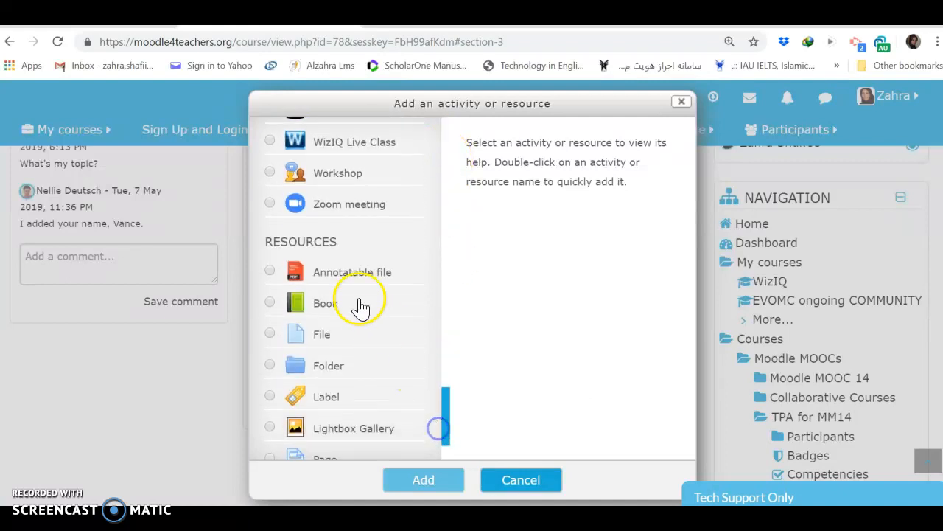
pyautogui.click(356, 272)
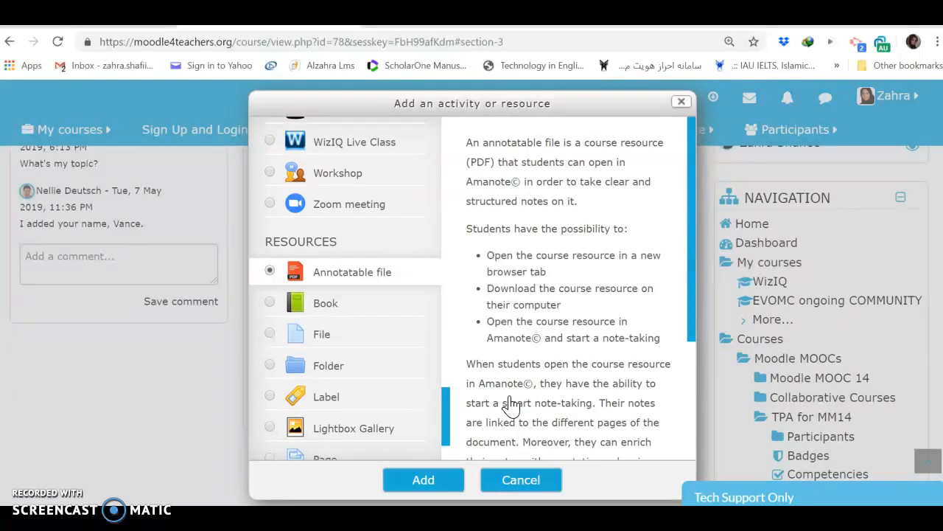
pyautogui.click(442, 479)
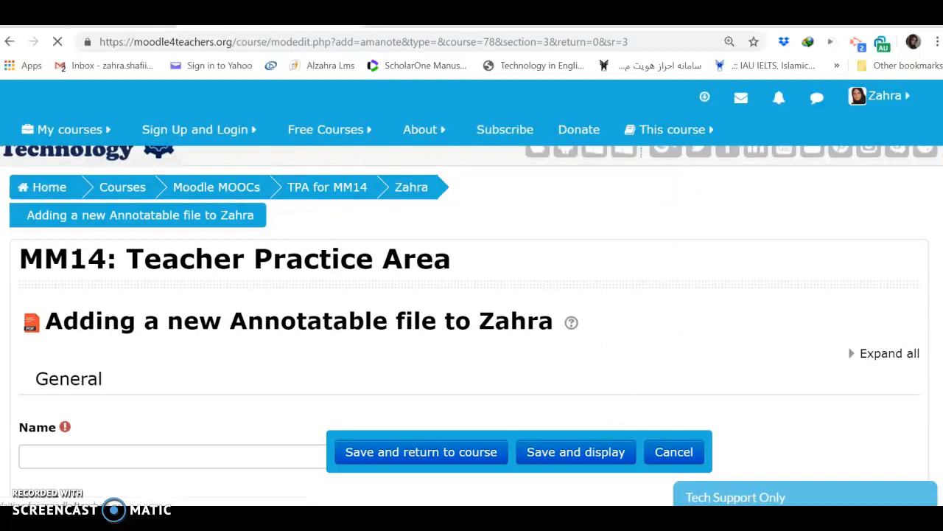
pyautogui.scroll(-3, 730, 193)
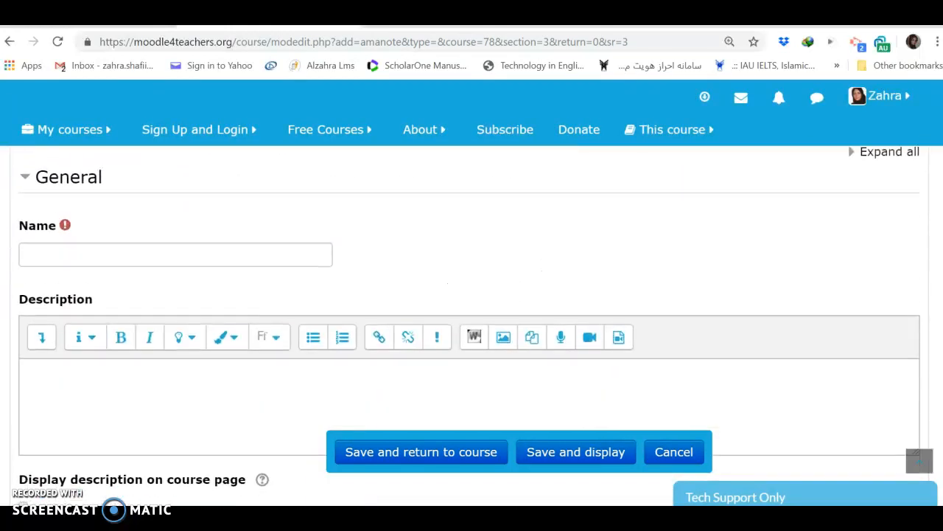
pyautogui.click(59, 251)
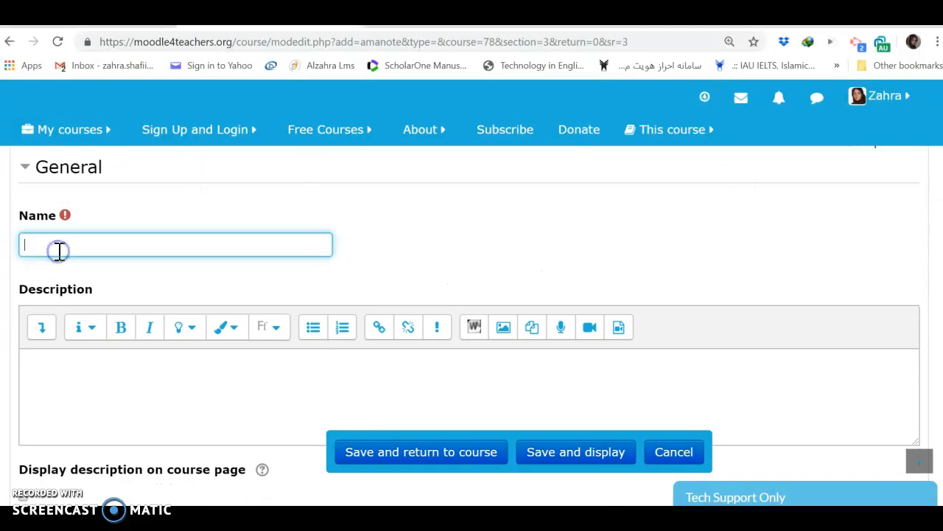
pyautogui.write('Annotate 2')
pyautogui.click(411, 453)
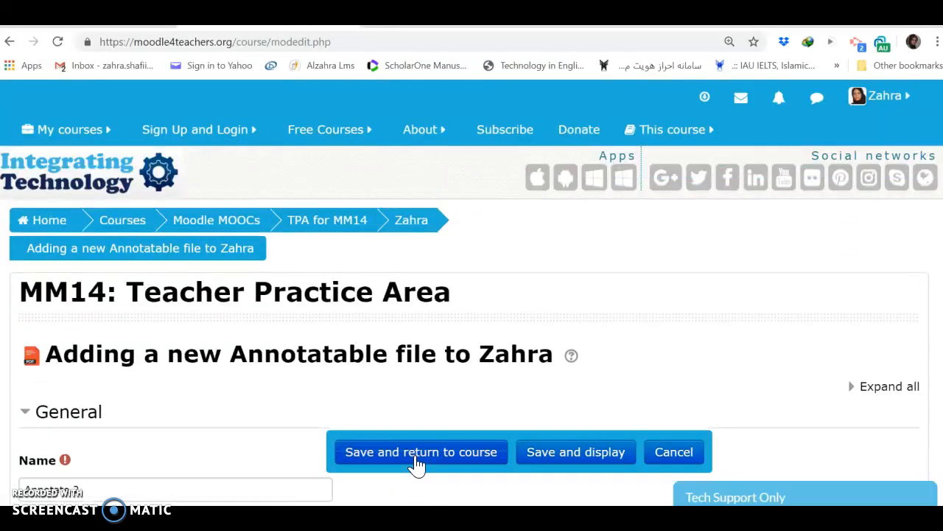
# Upload "3. Recognizing_safe__reliable_websites.pdf" as the required file of the annotatable resource and save back to the course.
pyautogui.scroll(-1, 563, 384)
pyautogui.scroll(-7, 561, 379)
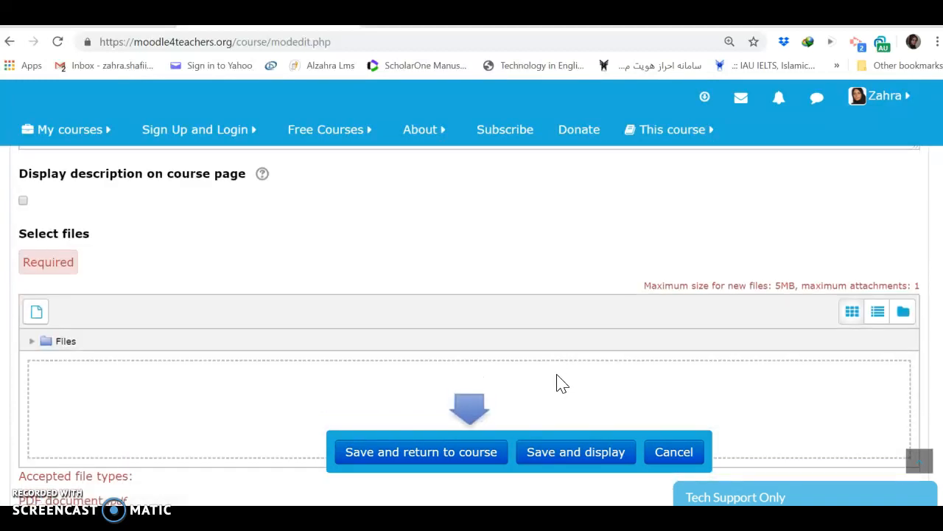
pyautogui.scroll(-1, 559, 377)
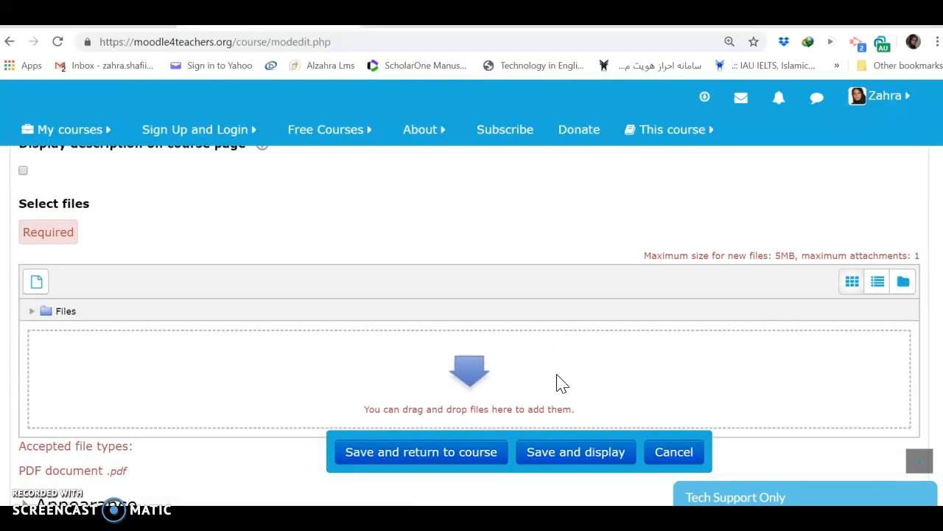
pyautogui.click(36, 281)
pyautogui.click(492, 210)
pyautogui.doubleClick(195, 142)
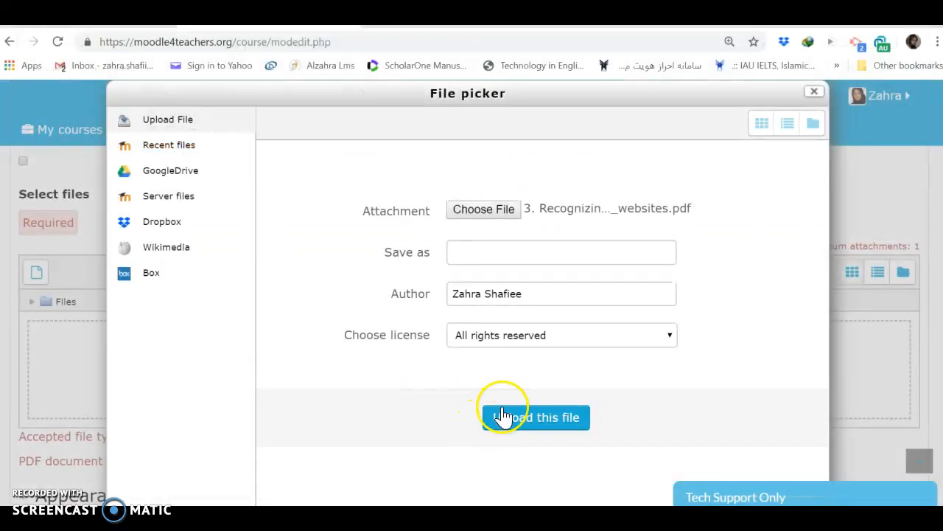
pyautogui.click(501, 414)
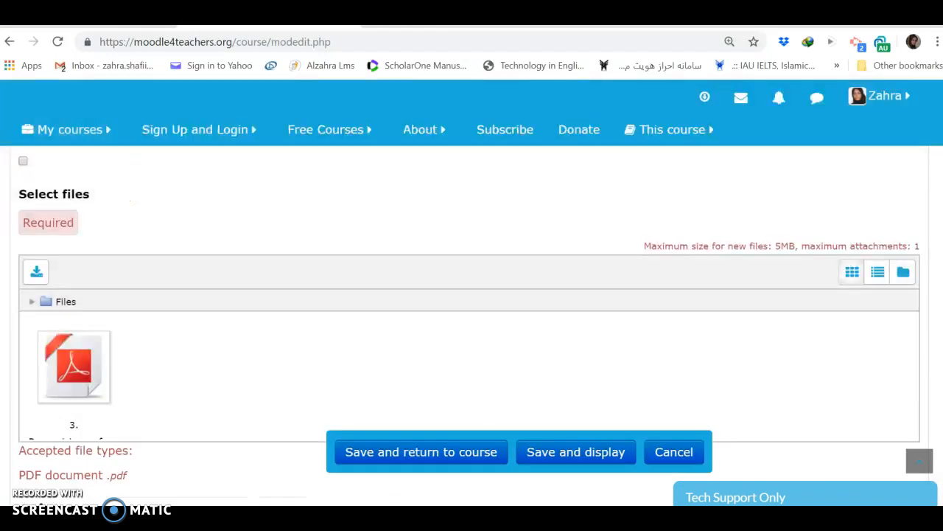
pyautogui.click(384, 461)
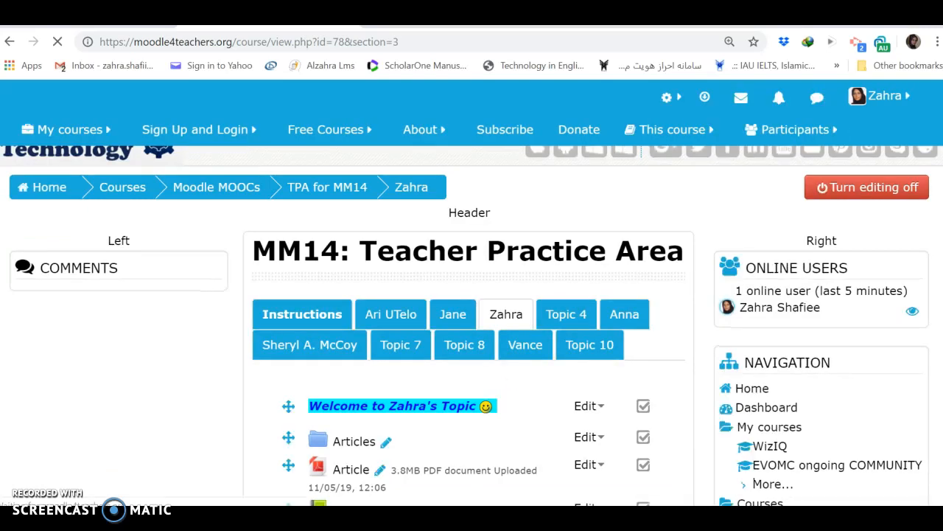
# Turn off editing for the course and show the topic's list of resources.
pyautogui.scroll(-2, 469, 324)
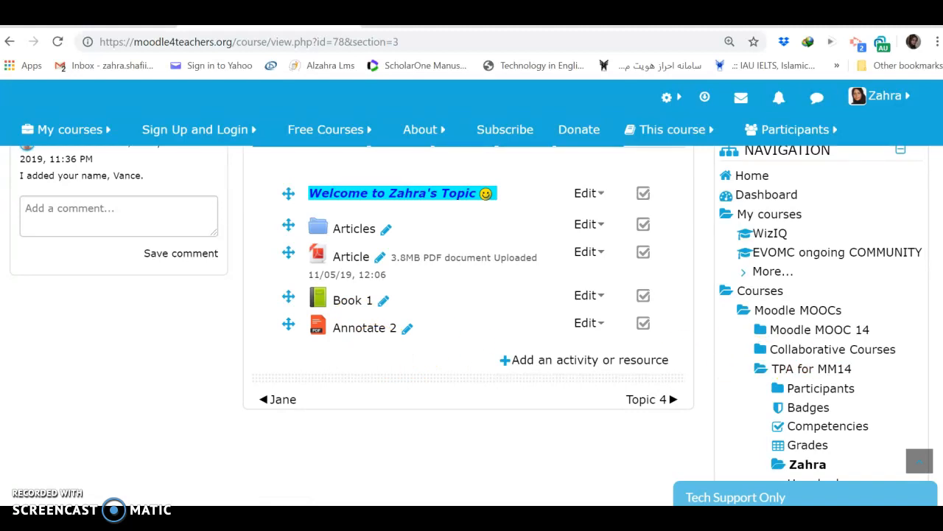
pyautogui.scroll(5, 472, 295)
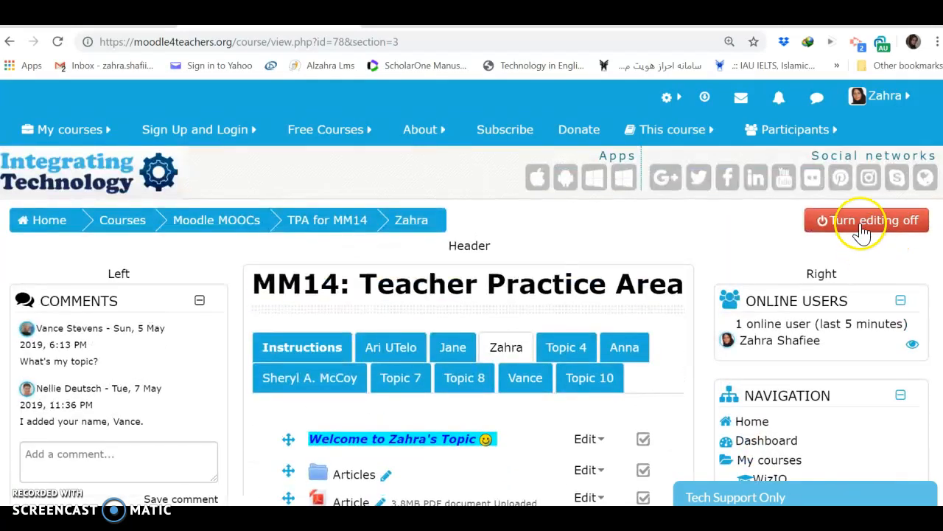
pyautogui.click(861, 223)
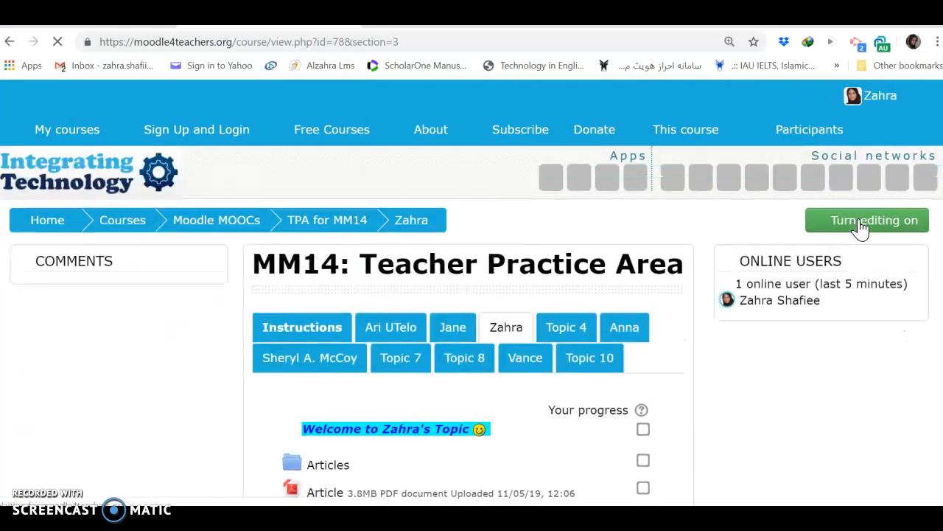
pyautogui.scroll(-3, 861, 228)
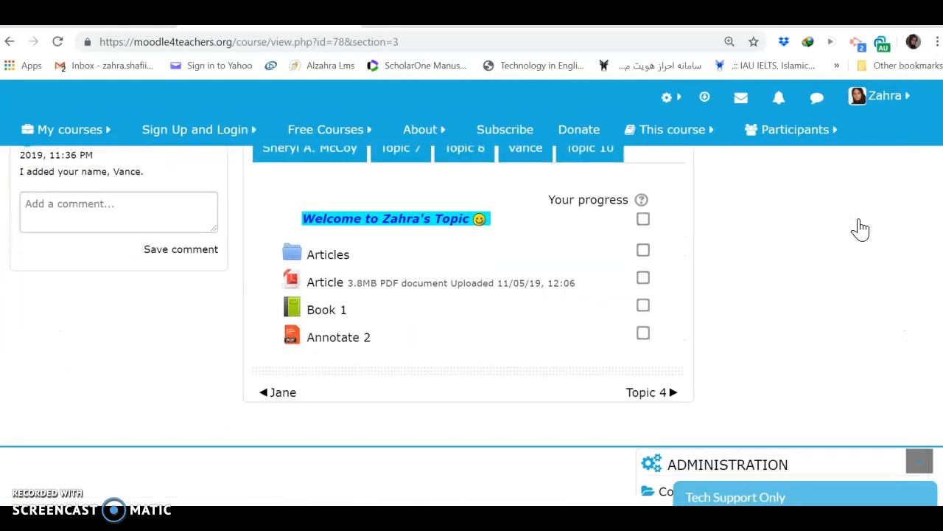
# Open the Annotate 2 resource and start downloading its PDF file.
pyautogui.click(334, 345)
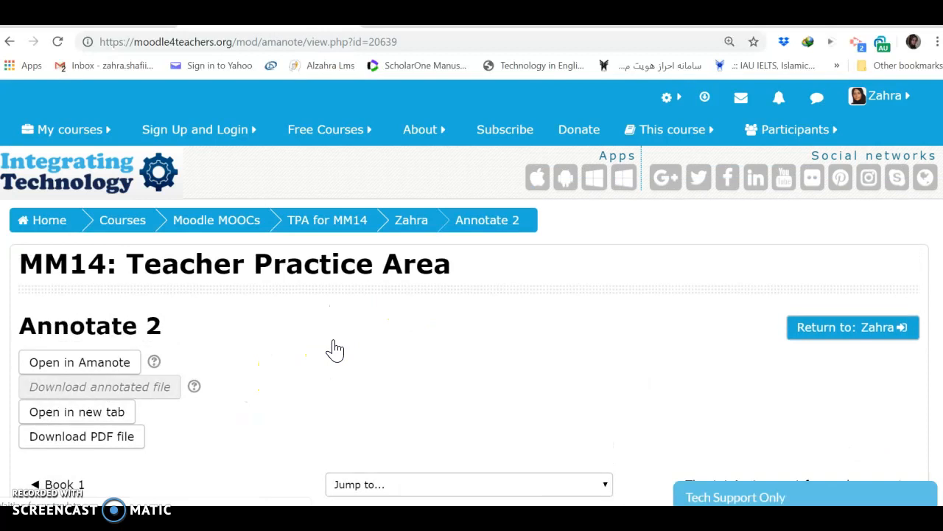
pyautogui.click(94, 444)
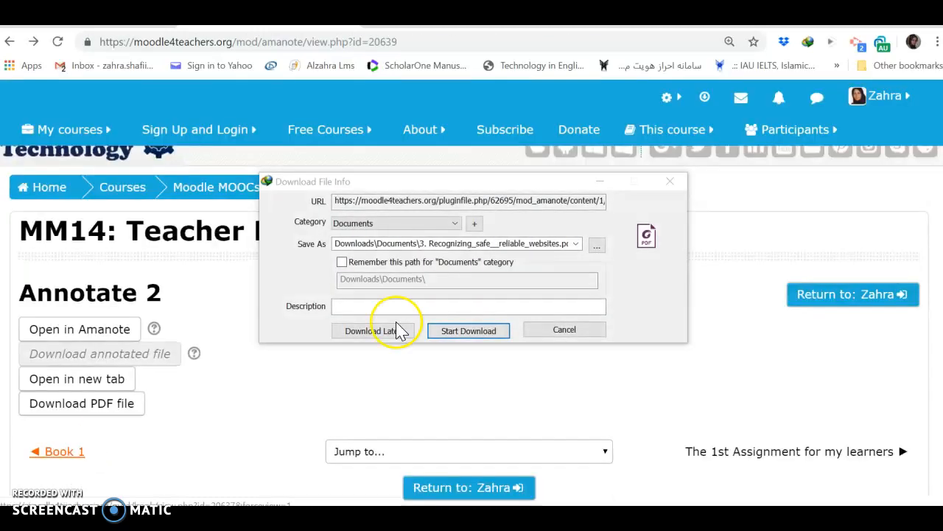
pyautogui.click(473, 334)
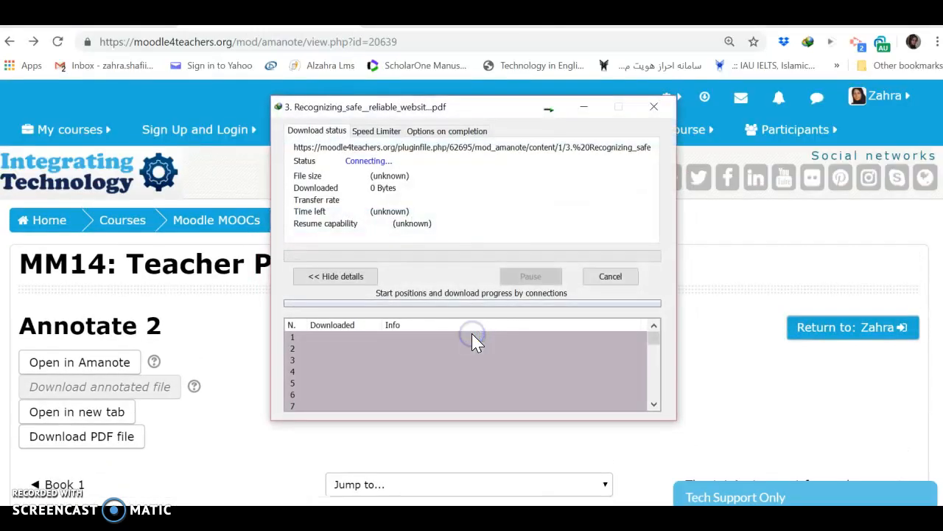